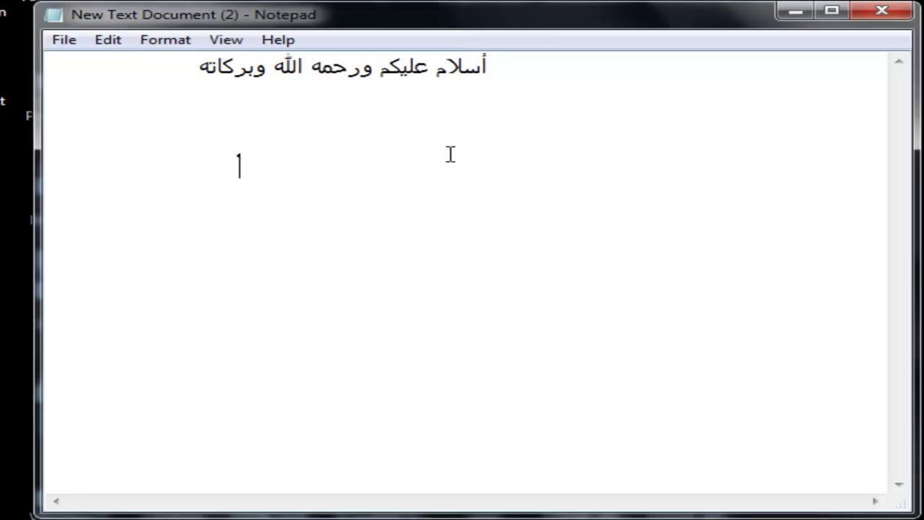
# Write the line "دلوقتى ان شاء الله حنشوف مع بعضينا ازى" below the greeting in the note.
pyautogui.write('الله')
pyautogui.press('BackSpace')
pyautogui.press('BackSpace')
pyautogui.press('BackSpace')
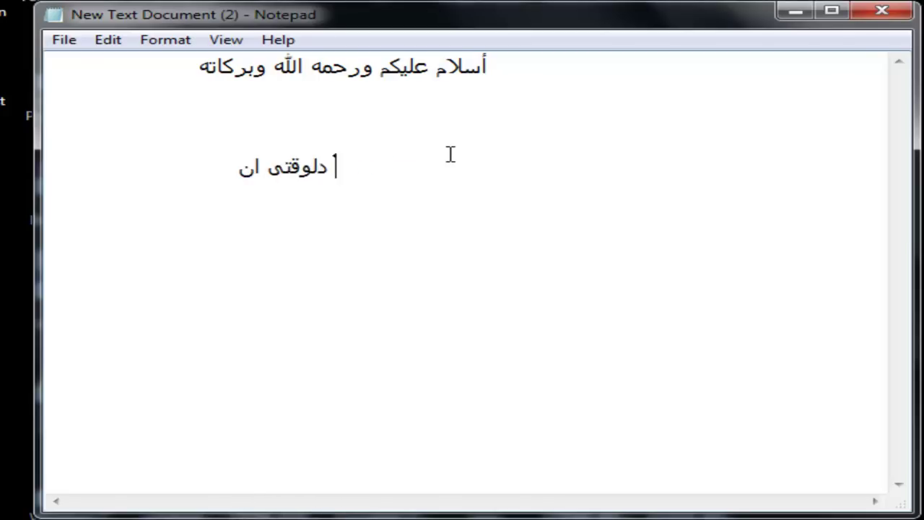
pyautogui.write('لل')
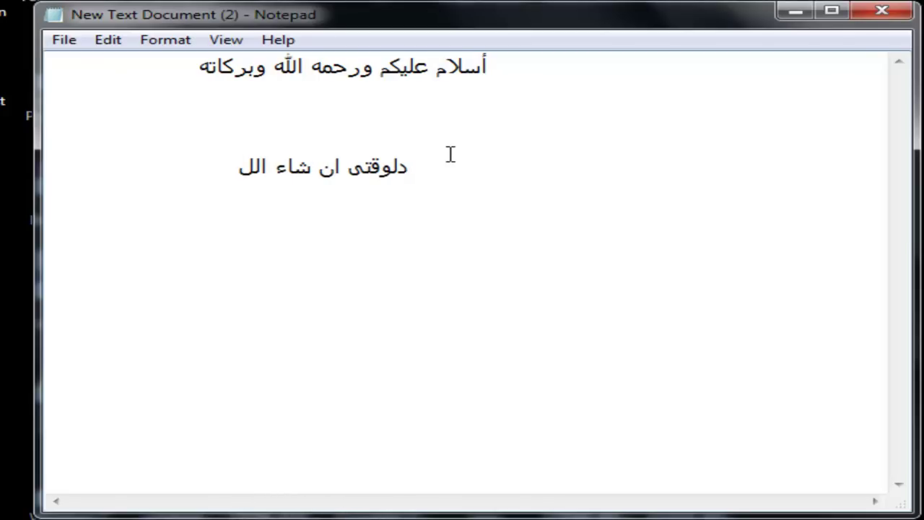
pyautogui.write('ه حنشوف مع بعضينا از')
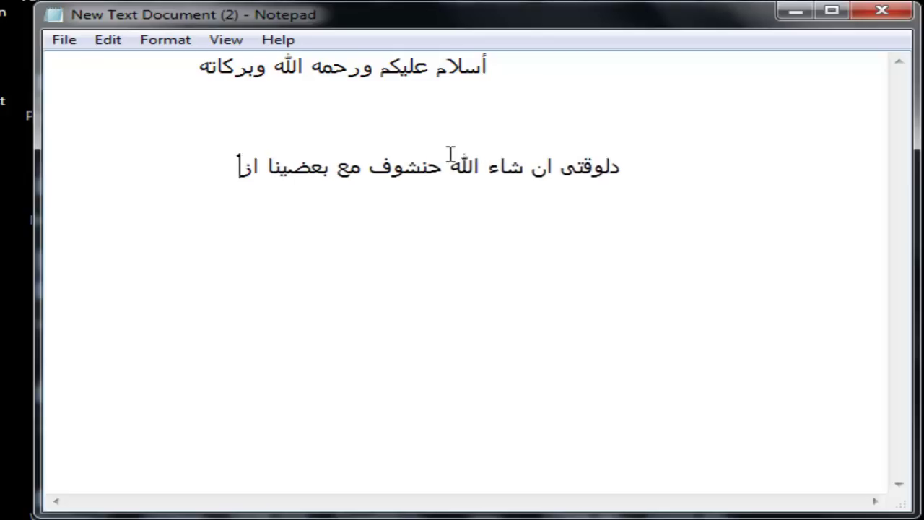
pyautogui.write('ى')
pyautogui.press('Return')
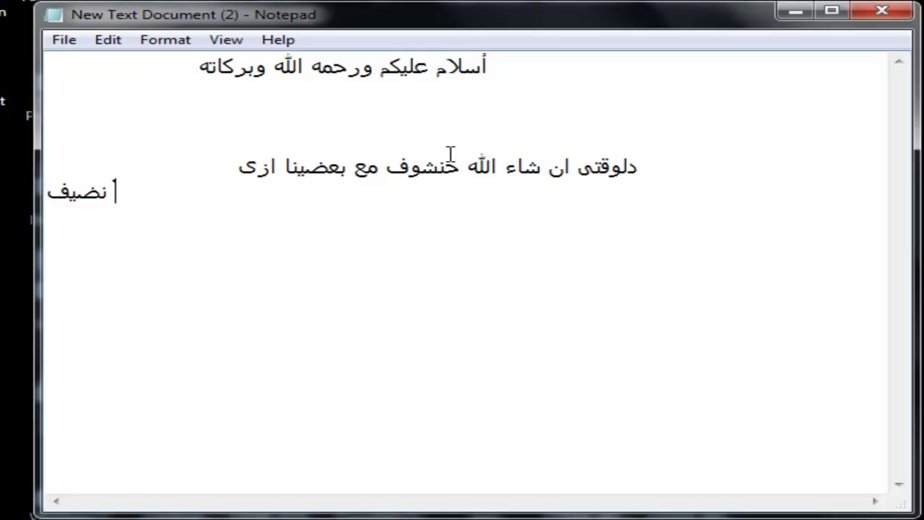
# Add the continuation line "نضيف لوج لصوره معينه برنامج بدائى بصيت جدا" to the note.
pyautogui.write('نضيف لوج لصوره معي')
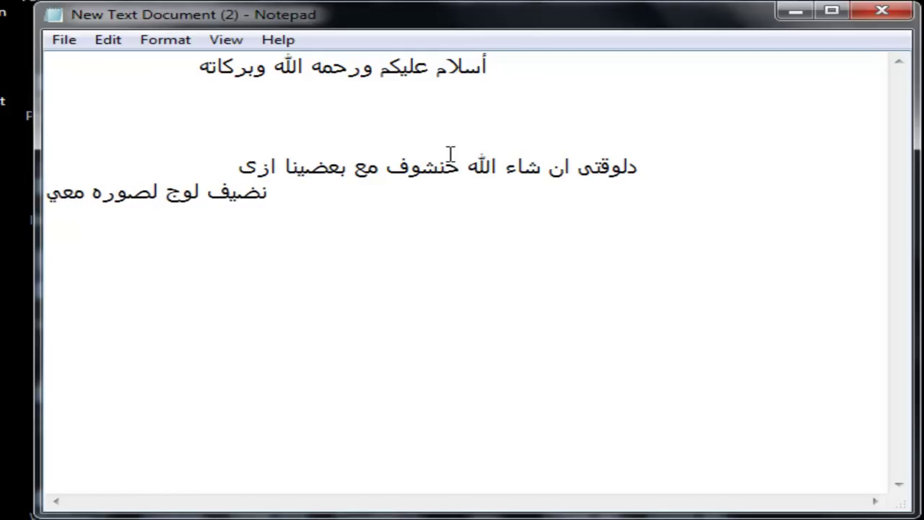
pyautogui.write('نه برنامج بدائى بصيت جدا ا')
pyautogui.press('Return')
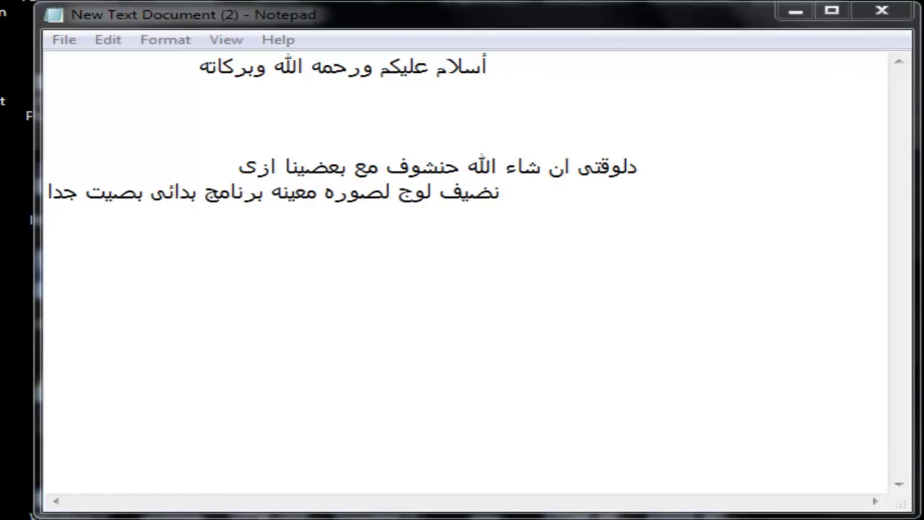
# Add the program name "PhotoFiltre Studio X" on its own line below the introduction text.
pyautogui.click(405, 311)
pyautogui.write('PhotoFiltre Studio X')
pyautogui.moveTo(487, 270); pyautogui.dragTo(8, 274)
pyautogui.click(575, 315)
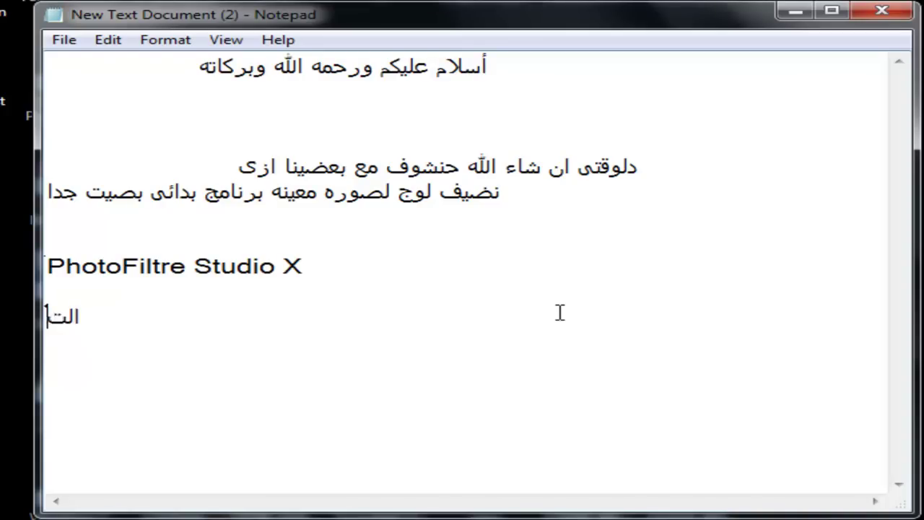
# Write "التسطيب بسيط بس بردك علشان فى ناس مش ممكن تعرف حمسحو نسطبوه مع بعضينا" below the program name.
pyautogui.write('ط بس')
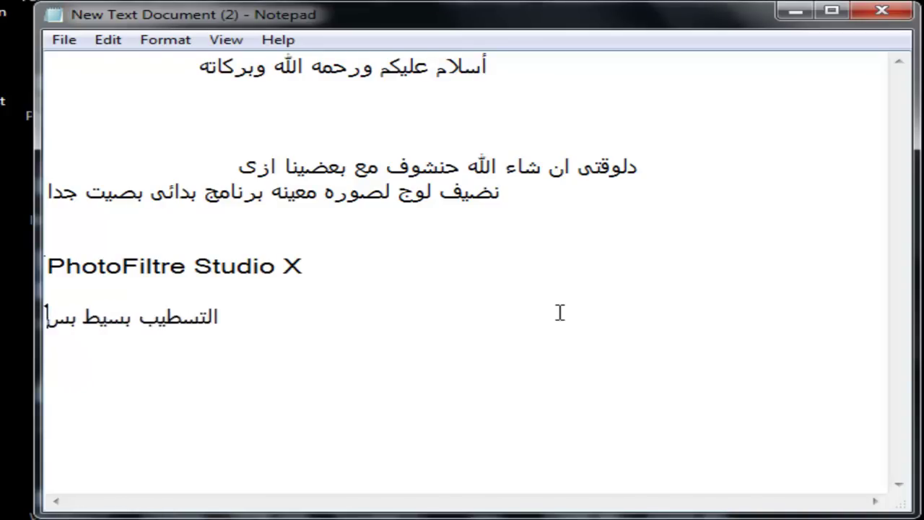
pyautogui.write(' بردك علشان فى')
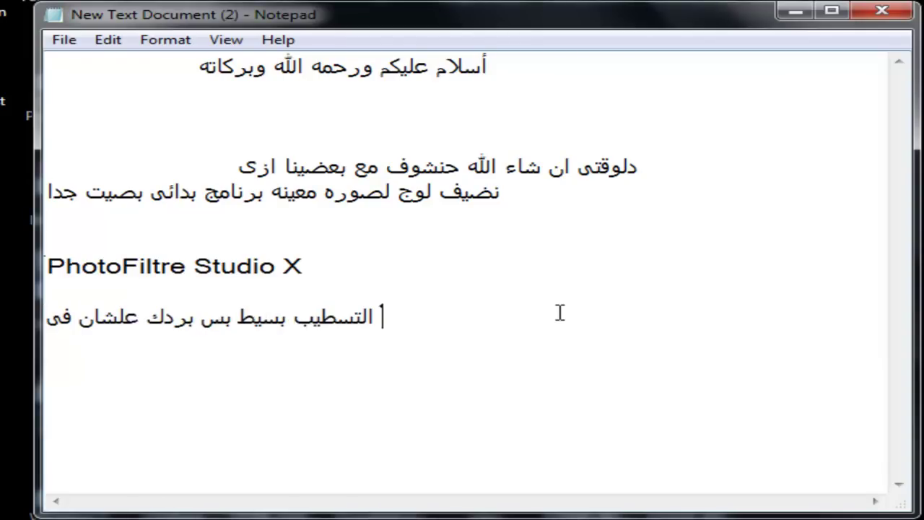
pyautogui.write(' ناس مش')
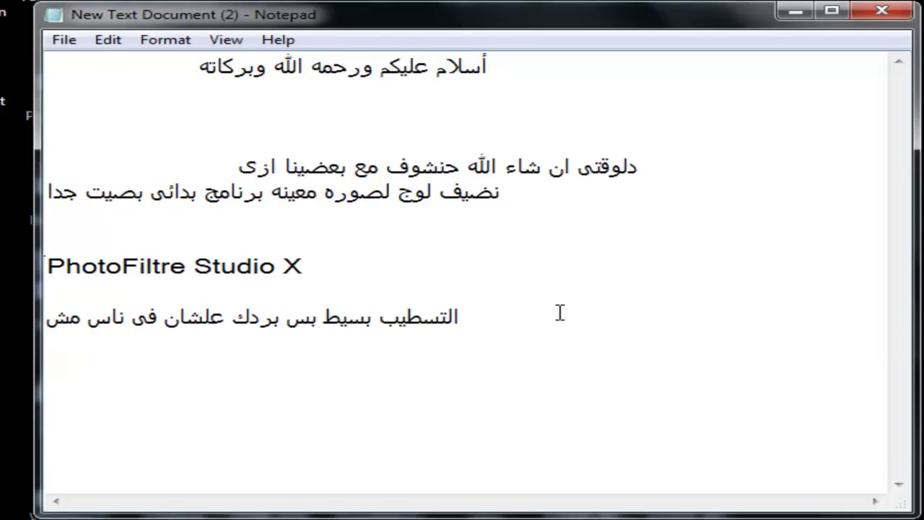
pyautogui.write(' ممكن تعرف ح')
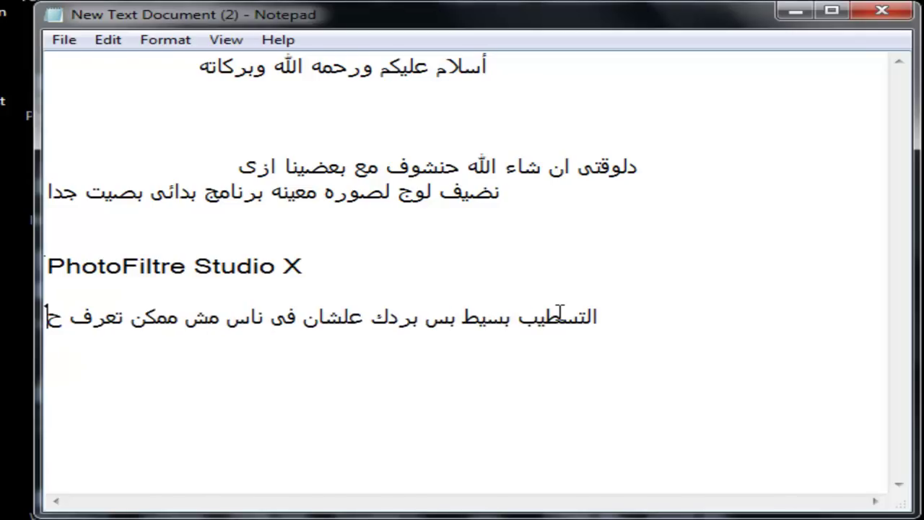
pyautogui.write('مسحو نس')
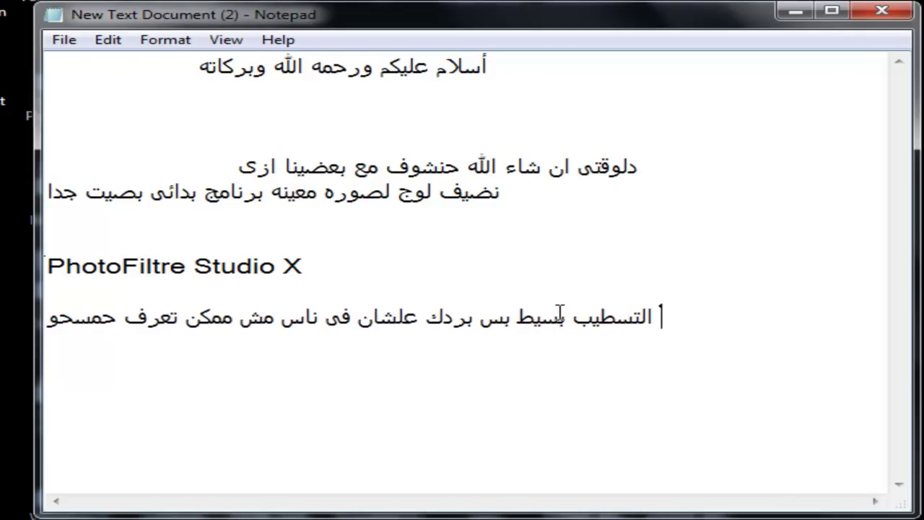
pyautogui.write('طبو')
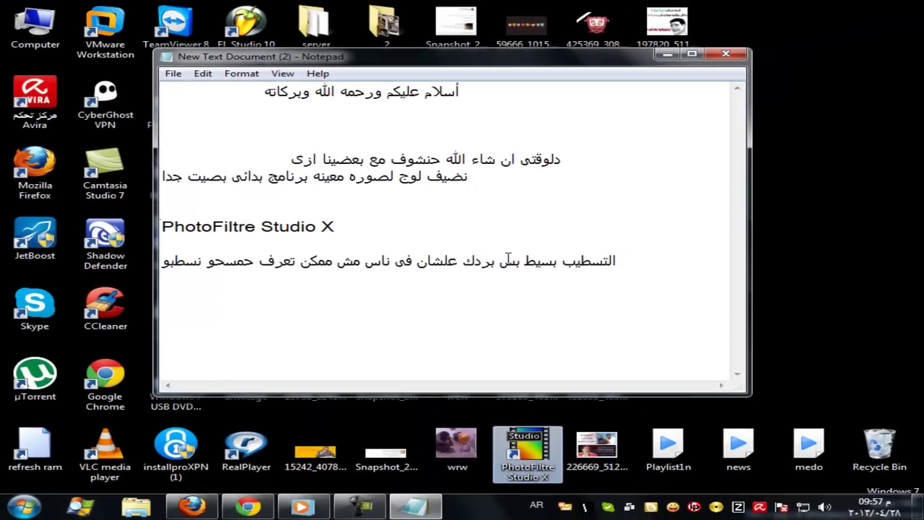
pyautogui.write('ه مع بعضينا')
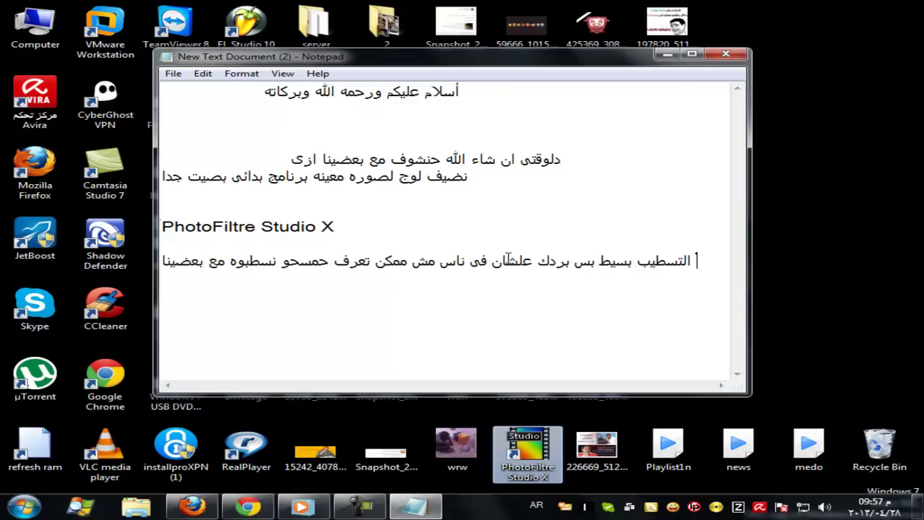
# Open Programs and Features in the Control Panel and look through the installed programs for PhotoFiltre Studio X.
pyautogui.press('super')
pyautogui.click(289, 320)
pyautogui.press('super')
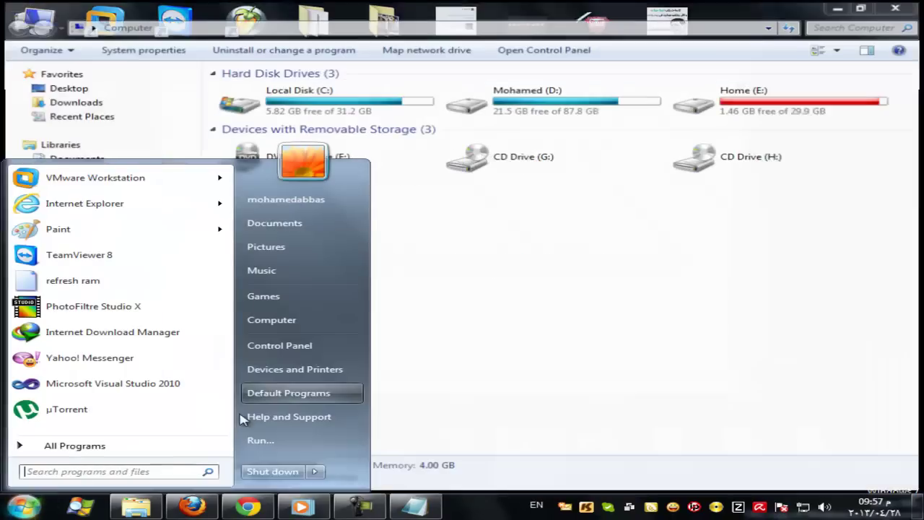
pyautogui.click(316, 350)
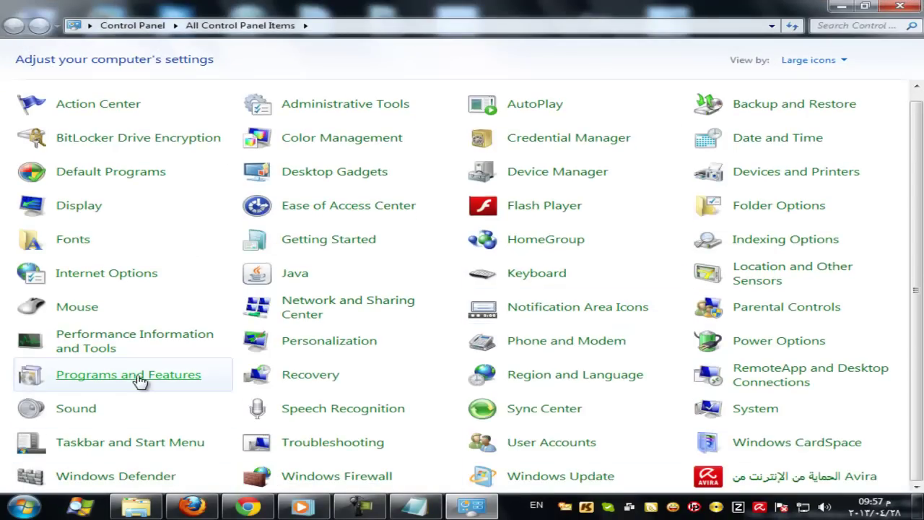
pyautogui.click(226, 390)
pyautogui.scroll(-8, 437, 309)
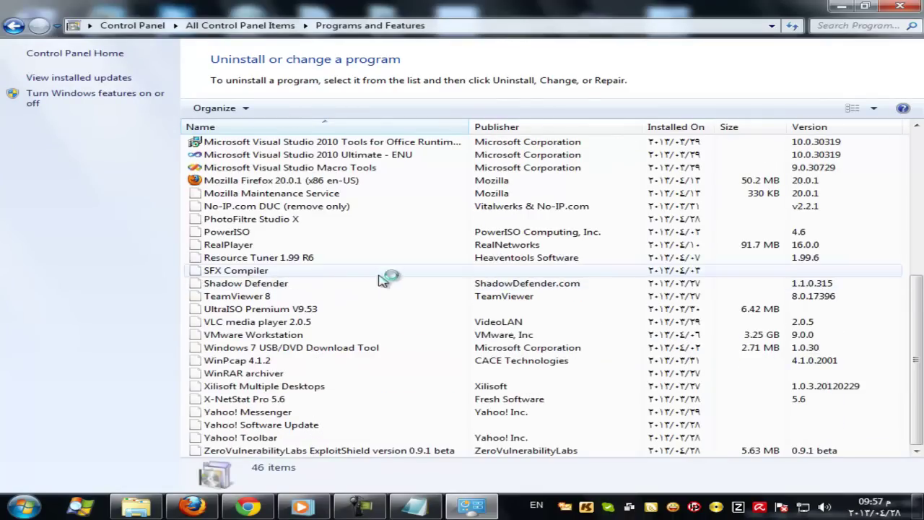
pyautogui.scroll(12, 444, 317)
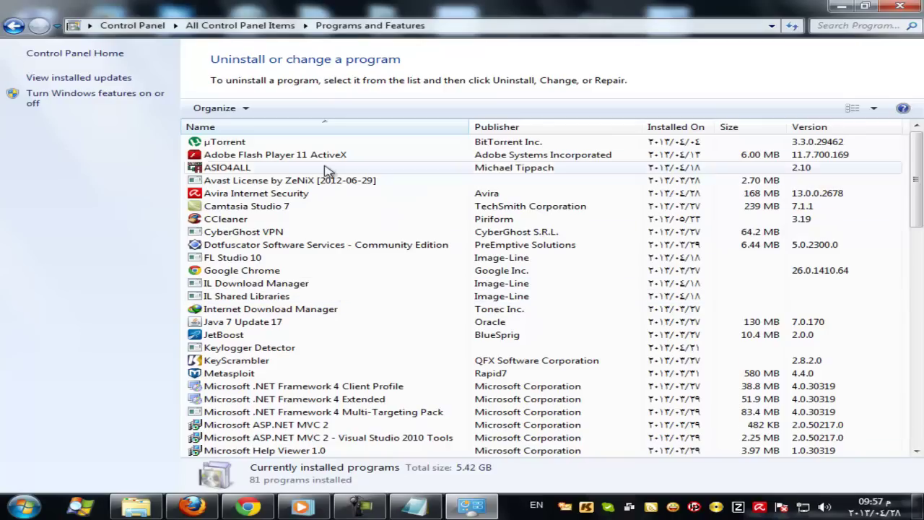
pyautogui.scroll(-6, 365, 166)
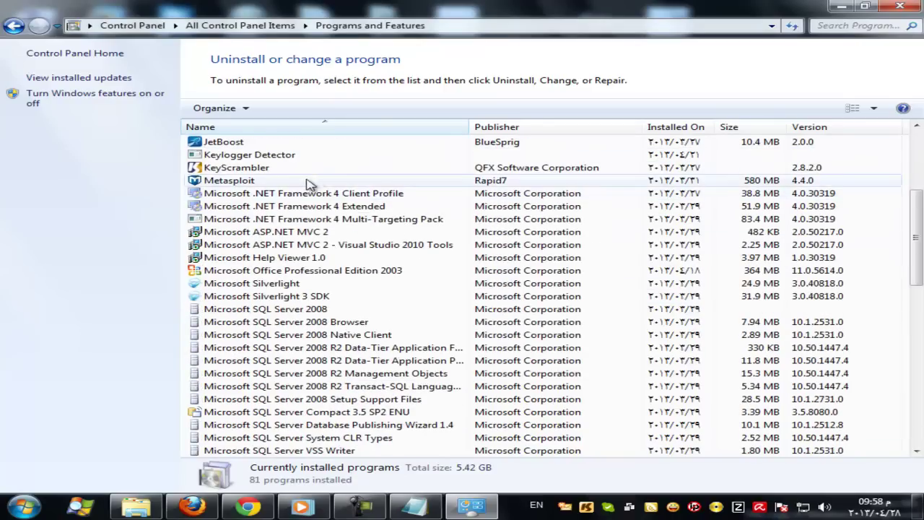
pyautogui.scroll(-10, 343, 196)
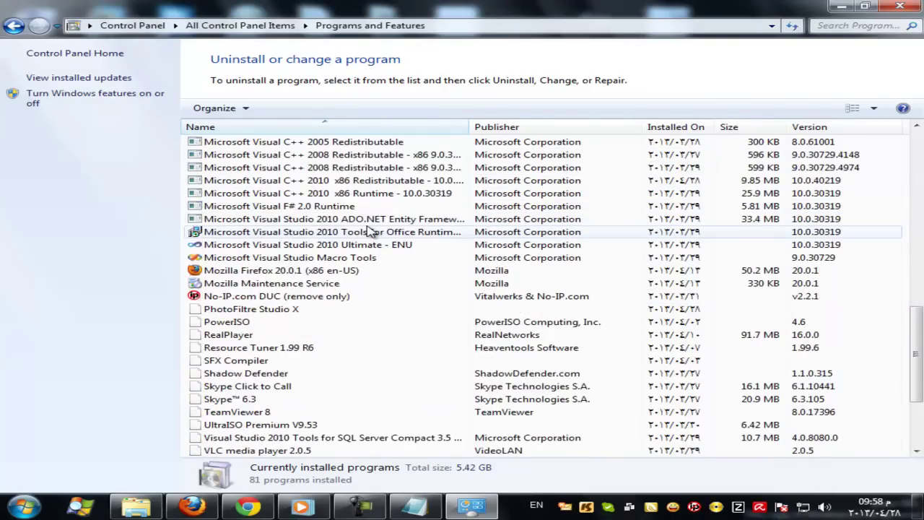
pyautogui.scroll(-3, 379, 260)
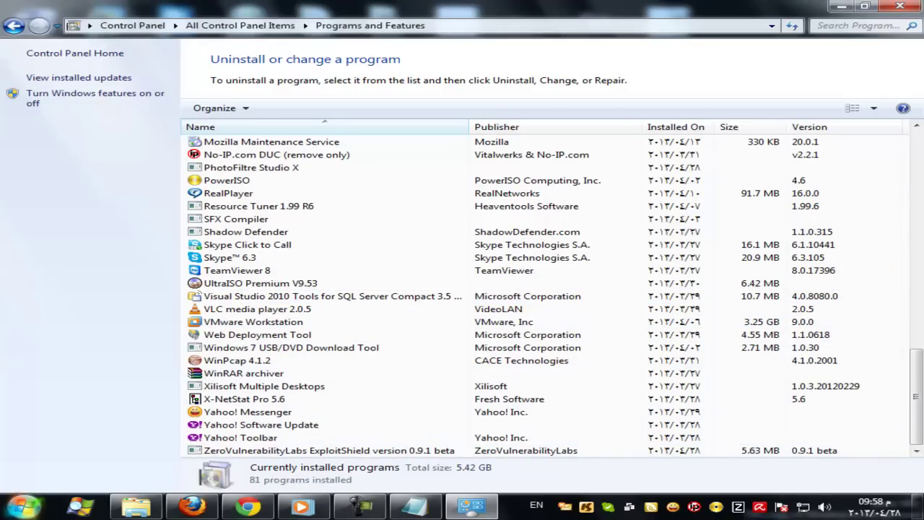
# Uninstall PhotoFiltre Studio X using the uninstaller in its program group, and close the finished wizard.
pyautogui.click(24, 506)
pyautogui.click(74, 446)
pyautogui.scroll(-10, 130, 324)
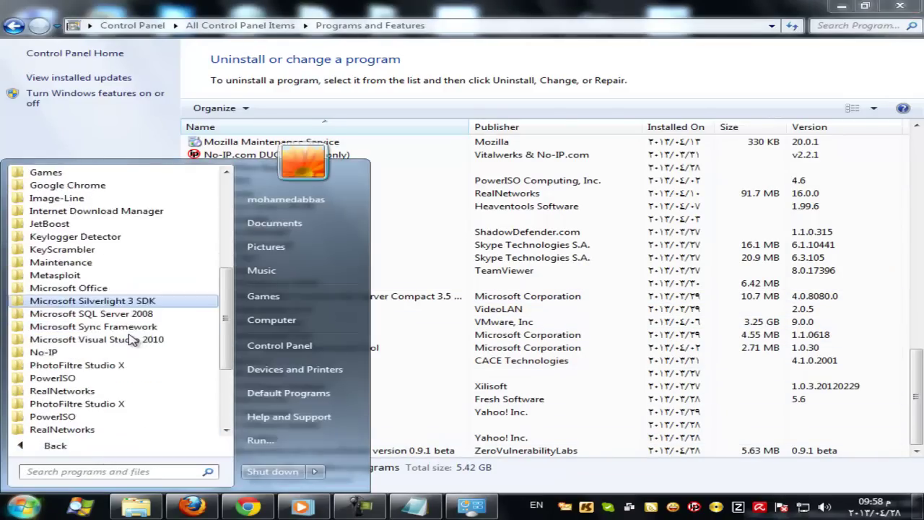
pyautogui.scroll(-3, 133, 341)
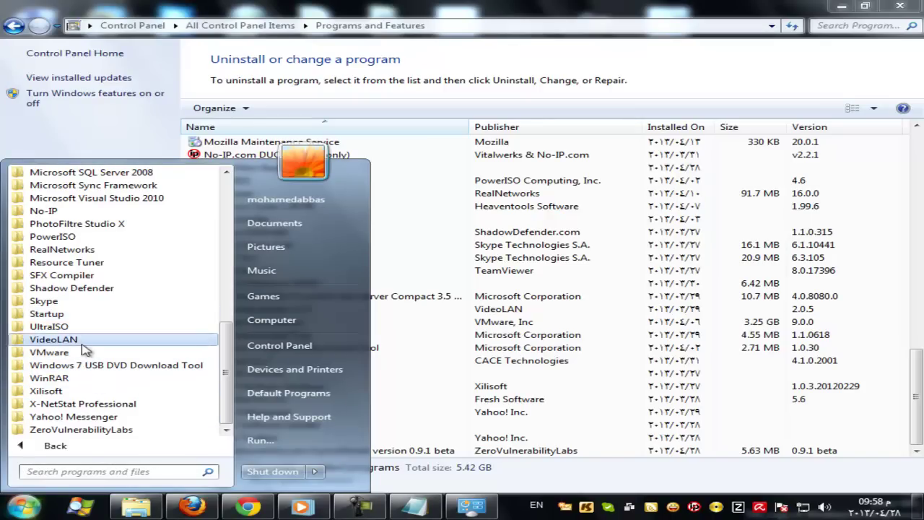
pyautogui.scroll(2, 81, 309)
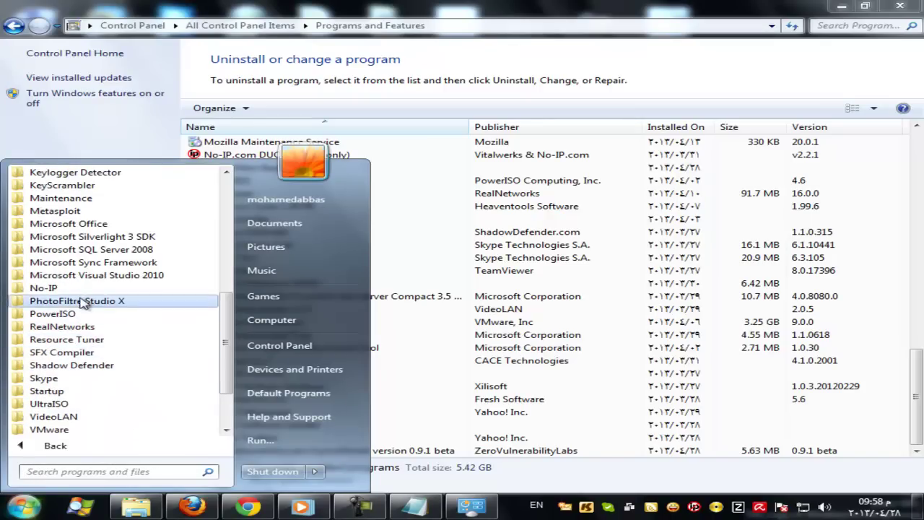
pyautogui.click(88, 302)
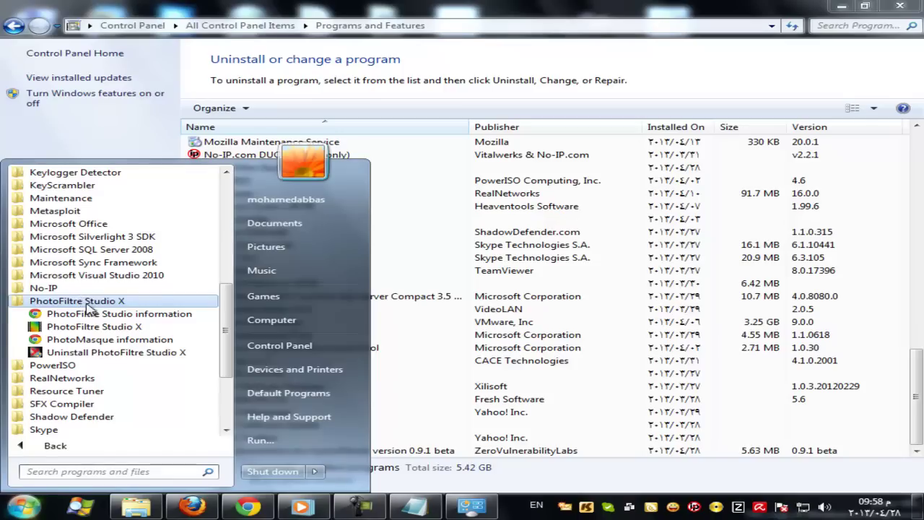
pyautogui.click(93, 354)
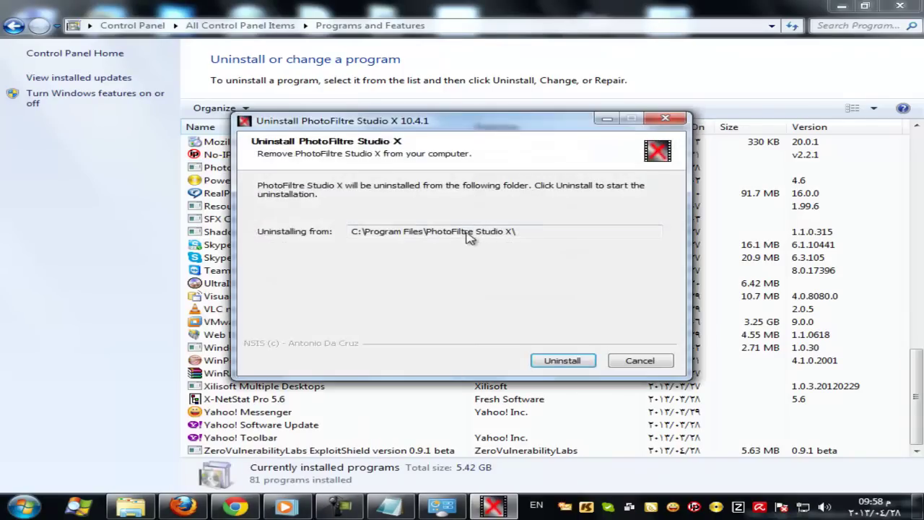
pyautogui.click(579, 365)
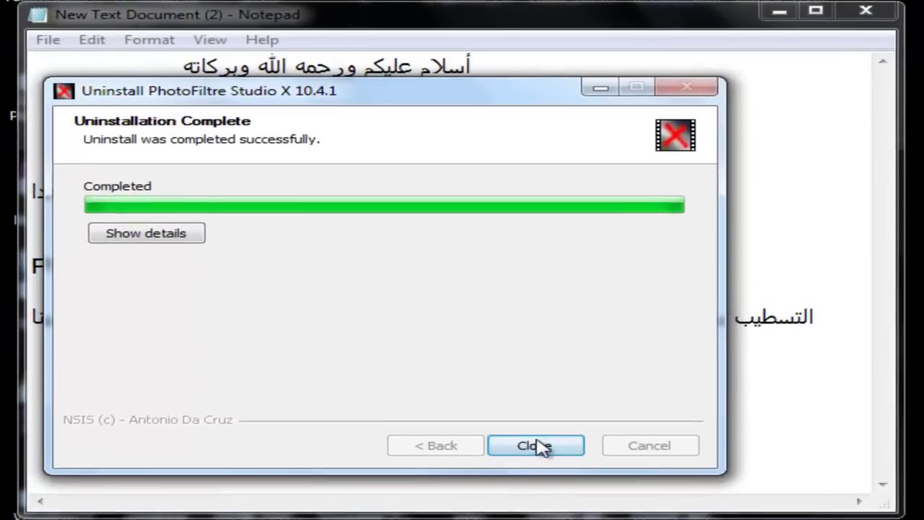
pyautogui.click(538, 446)
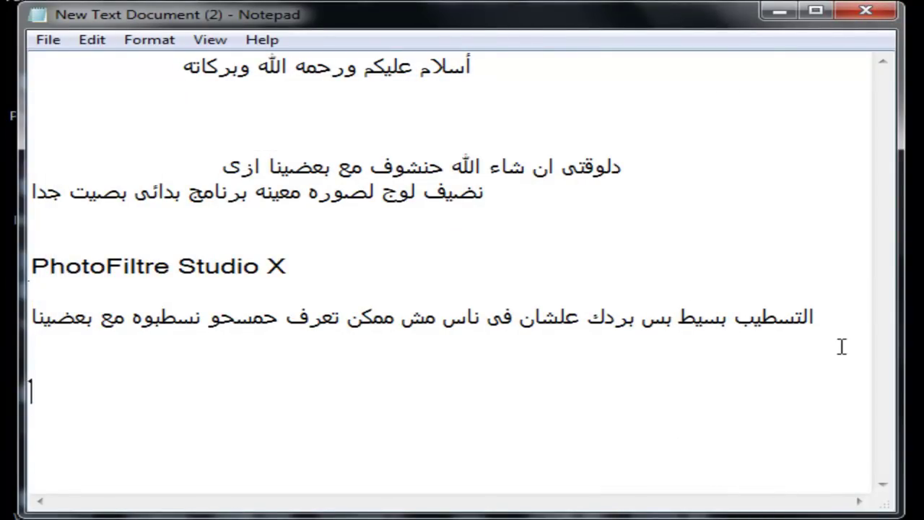
# Add the line "نروح لبرنامج بعد ما نحملو حطلكو الرابط تحت الفديو" to the note, followed by several blank lines.
pyautogui.write('بعد ما نحملو حطلكو الرابط تحت الفديو')
pyautogui.press('Return')
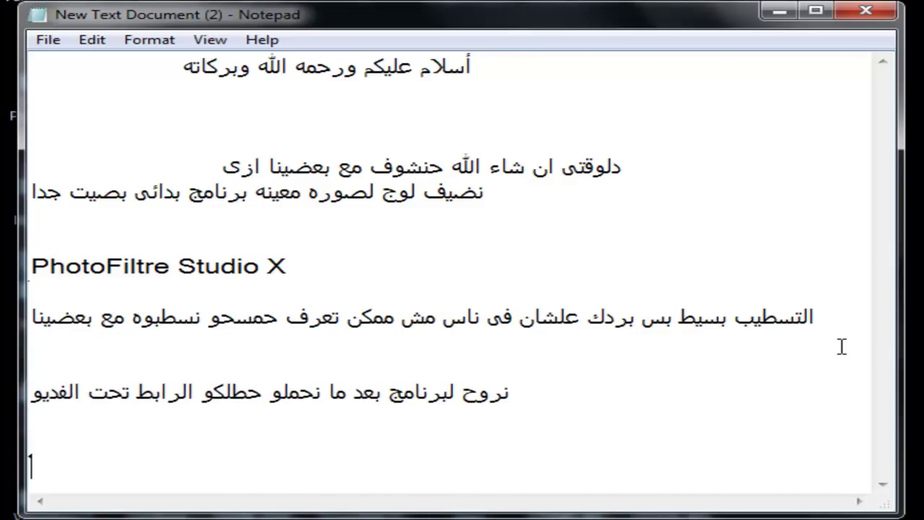
pyautogui.press('Return')
pyautogui.press('Return')
pyautogui.press('Return')
pyautogui.press('Return')
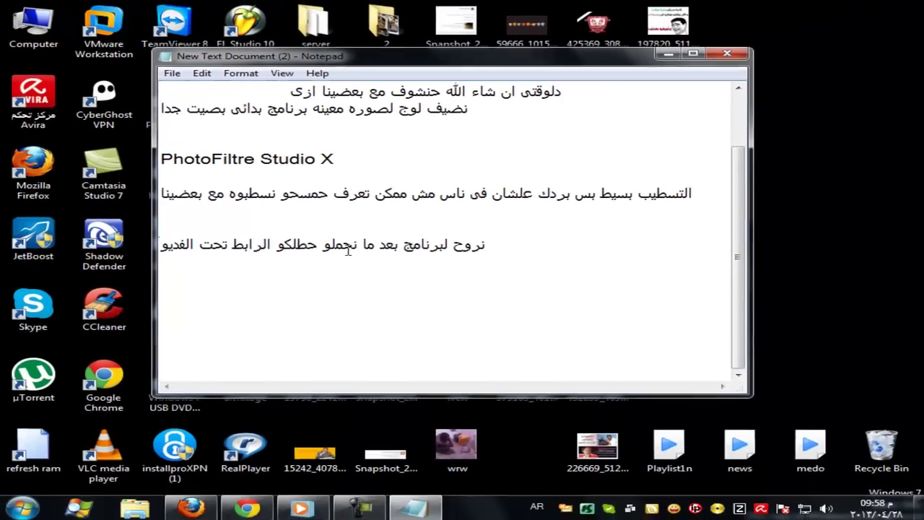
pyautogui.moveTo(31, 315); pyautogui.dragTo(458, 289)
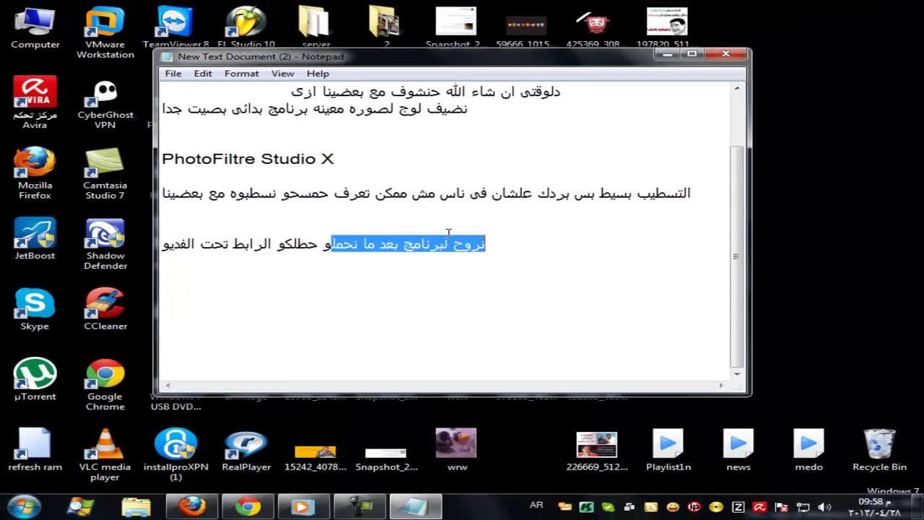
pyautogui.click(472, 292)
# Switch to Windows Explorer and open the Photo filter folder inside the Compressed folder of Downloads.
pyautogui.click(4, 15)
pyautogui.doubleClick(33, 29)
pyautogui.click(72, 101)
pyautogui.click(286, 91)
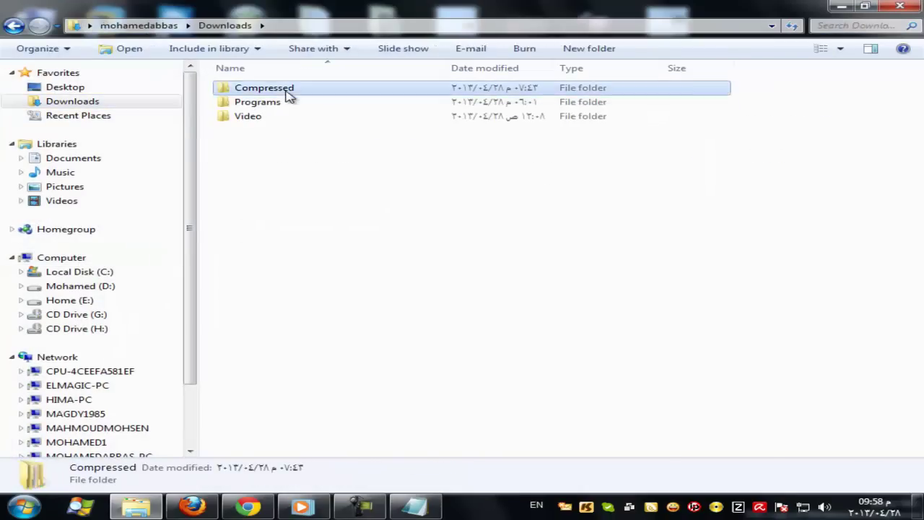
pyautogui.doubleClick(287, 92)
pyautogui.doubleClick(303, 92)
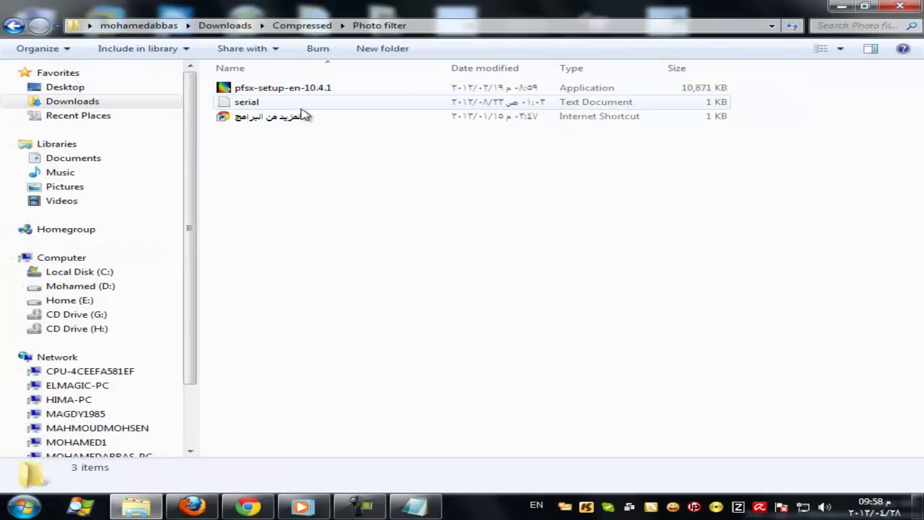
# Install PhotoFiltre Studio X from pfsx-setup-en-10.4.1 into the default folder and finish the setup with the option to run the program.
pyautogui.click(306, 90)
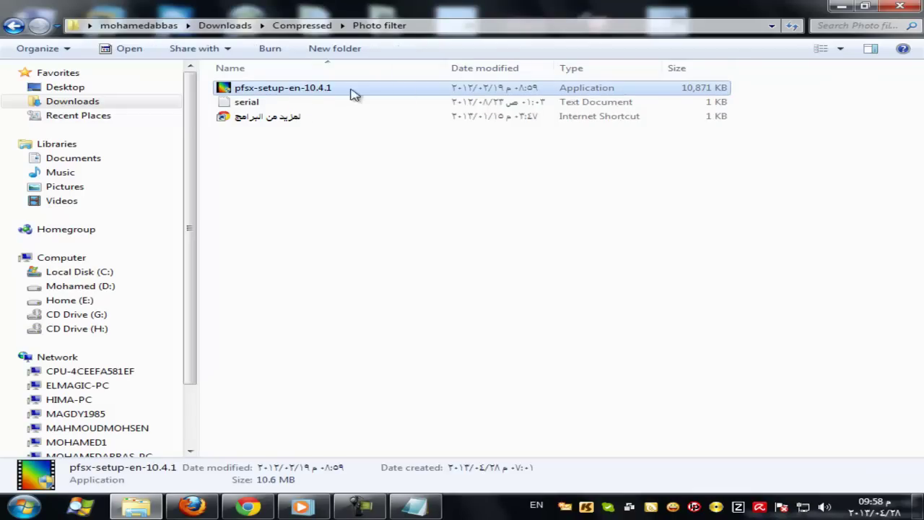
pyautogui.rightClick(289, 94)
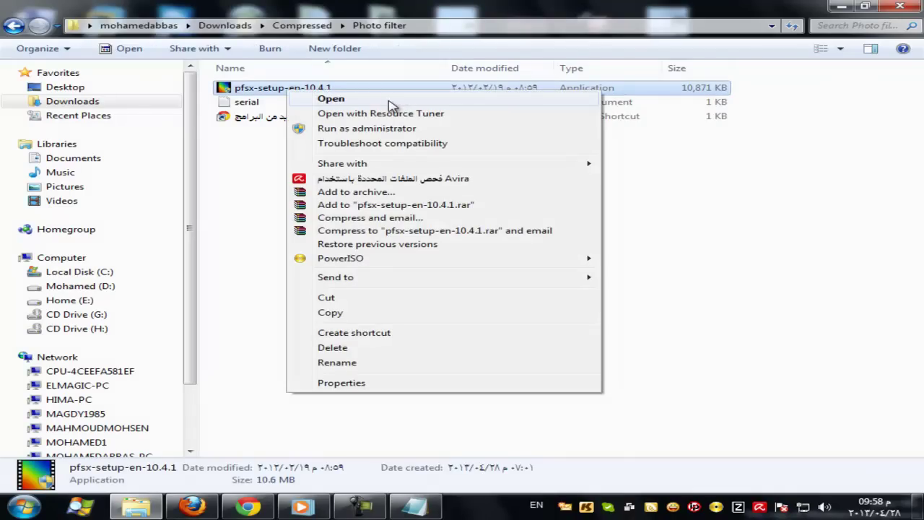
pyautogui.click(389, 100)
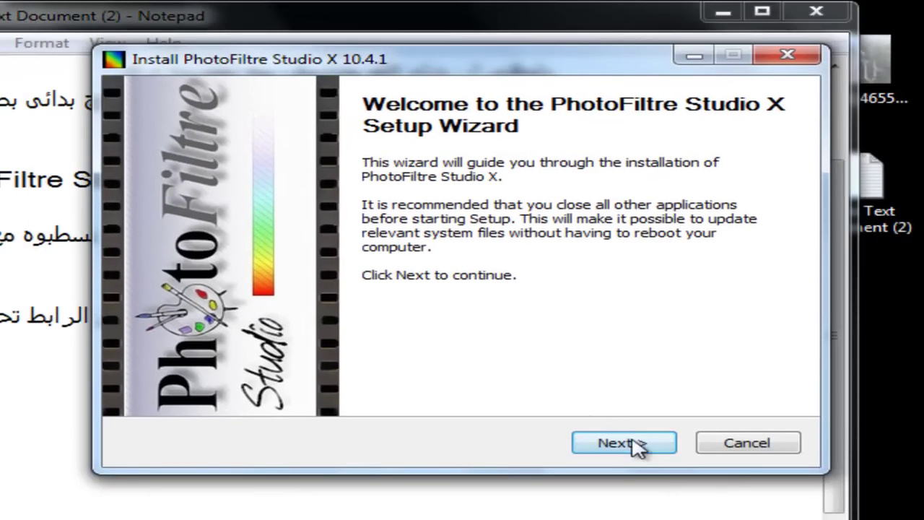
pyautogui.click(593, 436)
pyautogui.click(626, 442)
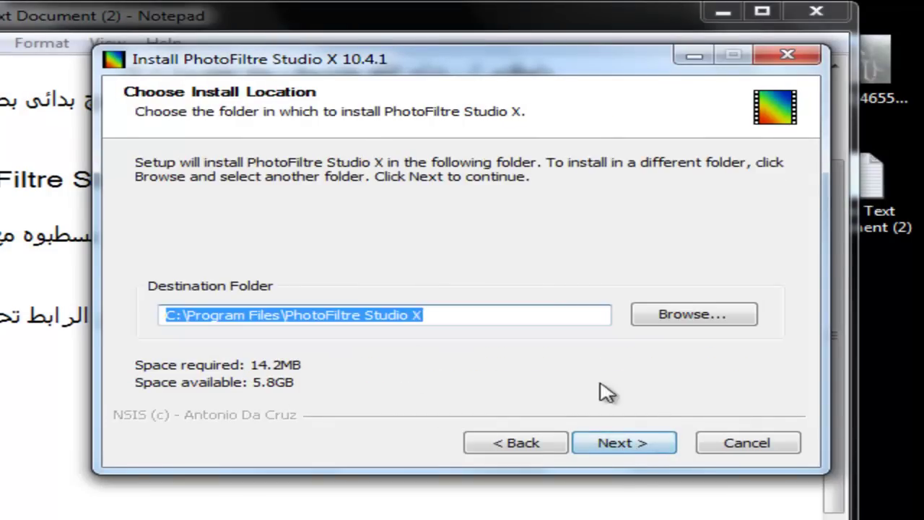
pyautogui.click(642, 447)
pyautogui.click(624, 443)
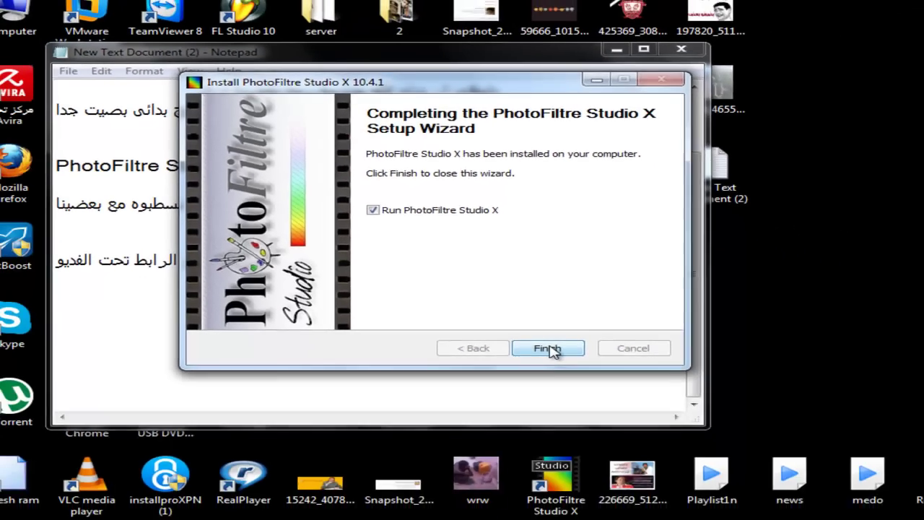
pyautogui.click(623, 442)
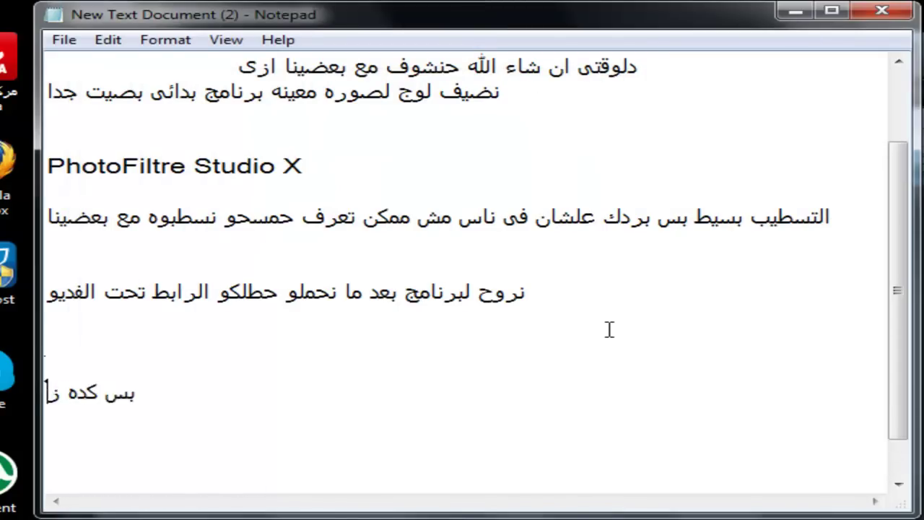
# Complete the note's line "بس كده زى ما انتم شيفين سهل اووووى" and add several blank lines below it.
pyautogui.write('انتم شيف')
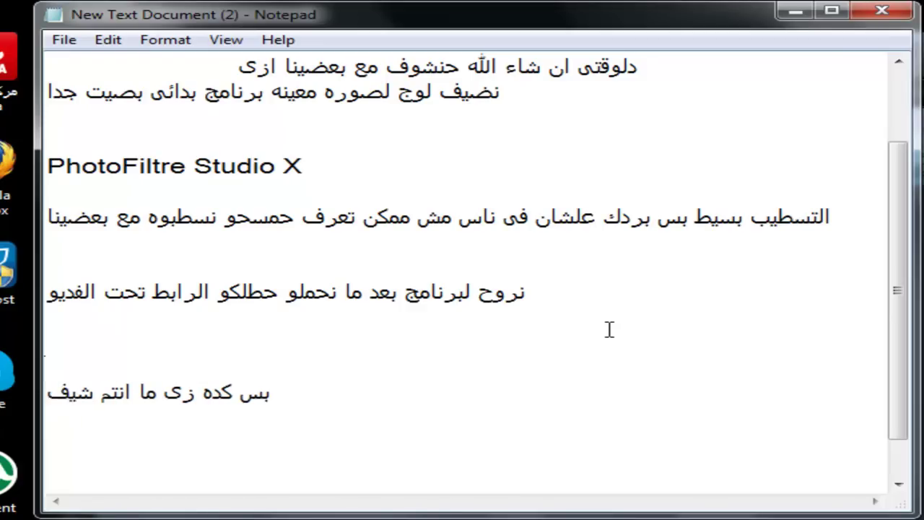
pyautogui.write('ين سهل اووووى')
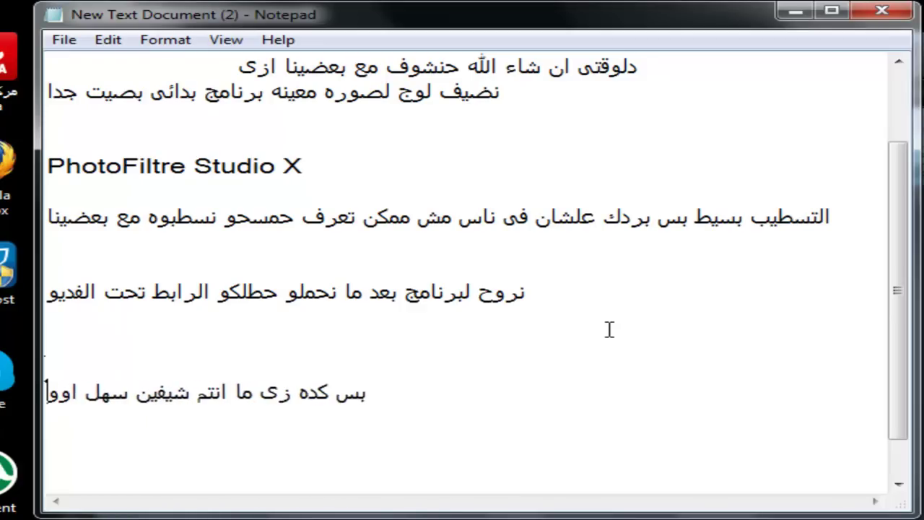
pyautogui.press('Return')
pyautogui.press('Return')
pyautogui.press('Return')
pyautogui.press('Return')
pyautogui.press('Return')
pyautogui.press('Return')
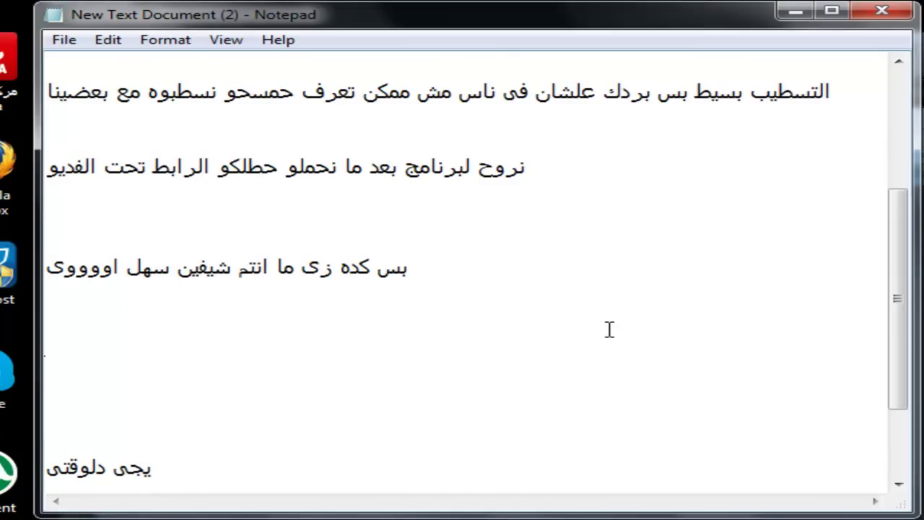
# Add the line "يجى دلوقتى عيزين نضيف صوره ونضيف ليها الوج بتاعك ازى يلا نشوف" to the note, followed by blank lines.
pyautogui.write('يجى دلوقتى عيزين نضي')
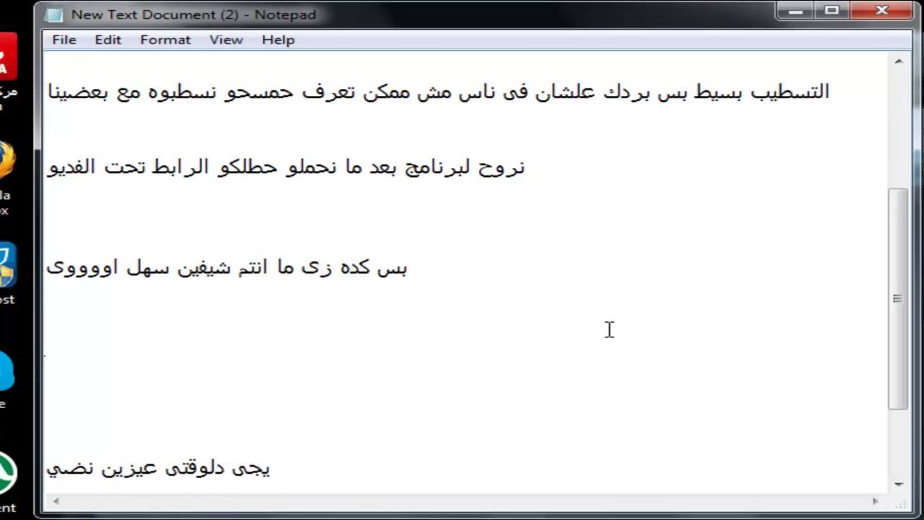
pyautogui.write('ف صوار')
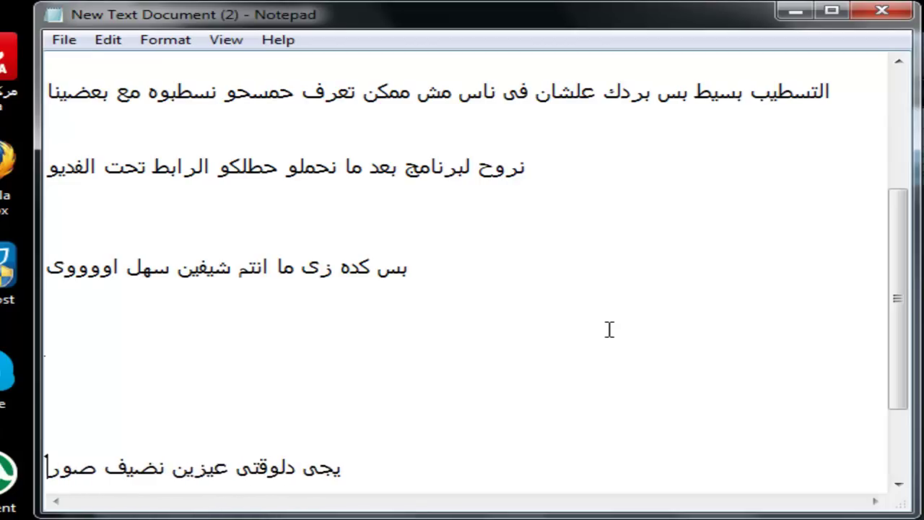
pyautogui.write('ه ونضي')
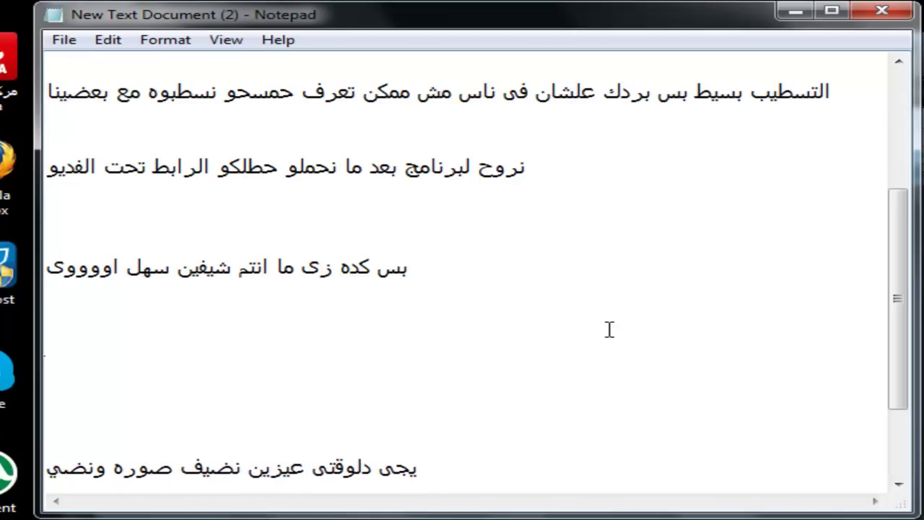
pyautogui.write('ف ليها الوج')
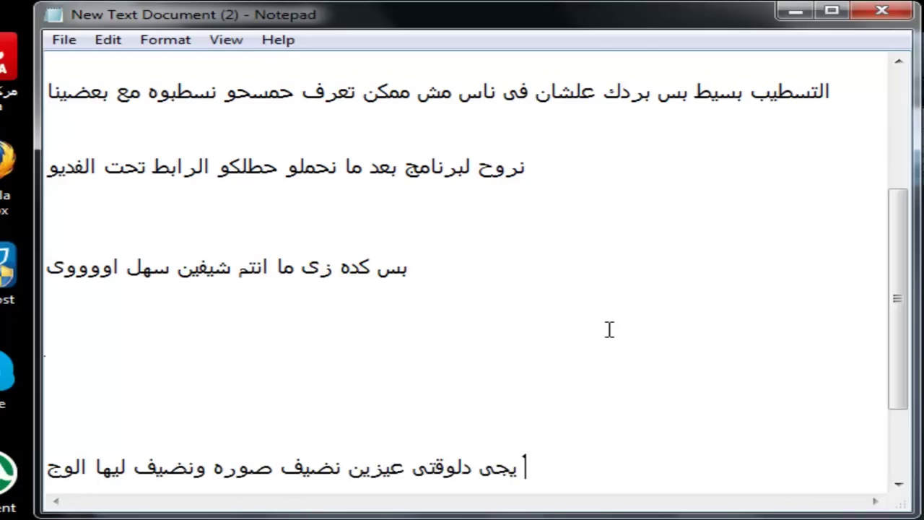
pyautogui.write(' بتاعك ازى يلا نشوف')
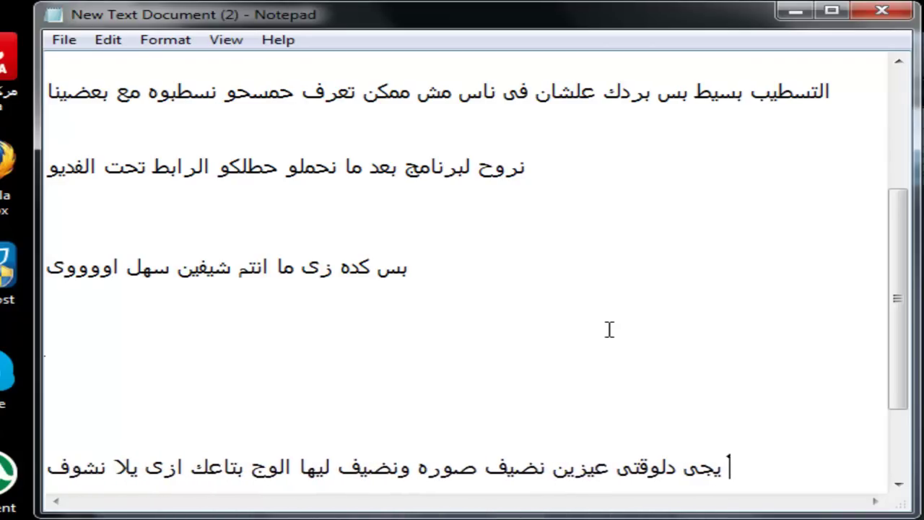
pyautogui.press('Return')
pyautogui.press('Return')
pyautogui.press('Return')
pyautogui.press('Return')
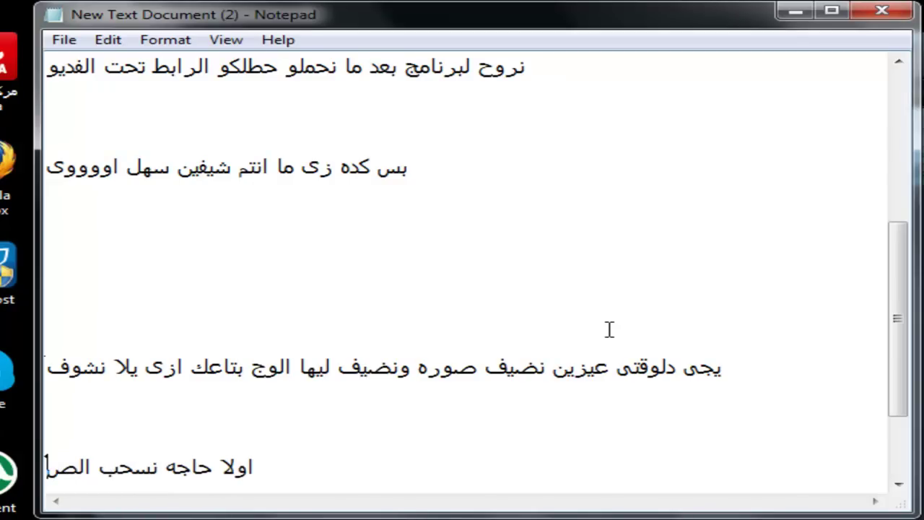
# Add the lines "اولا حاجه نسحب الصورتين ونحطهم فى البرنامج زى ما انا احعمل" and "الوج والصوره" to the note.
pyautogui.write('نحطهن')
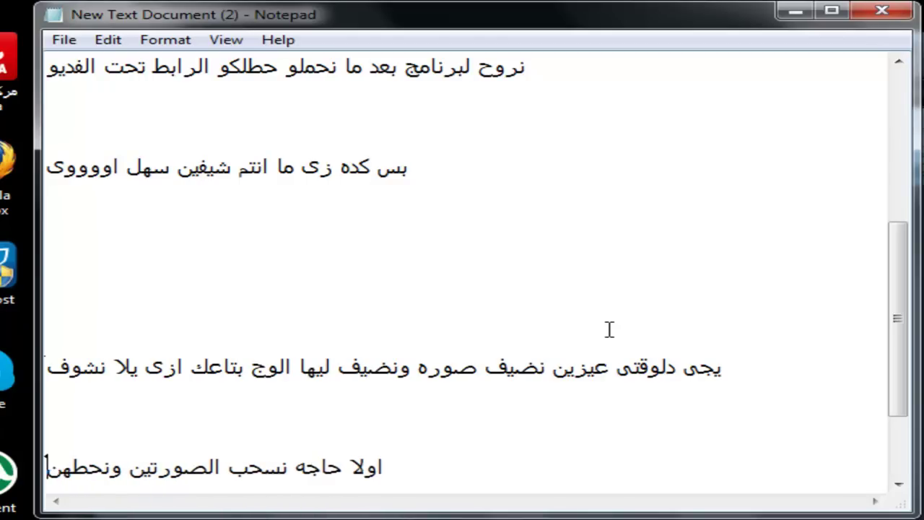
pyautogui.press('BackSpace')
pyautogui.write('م فى البرن')
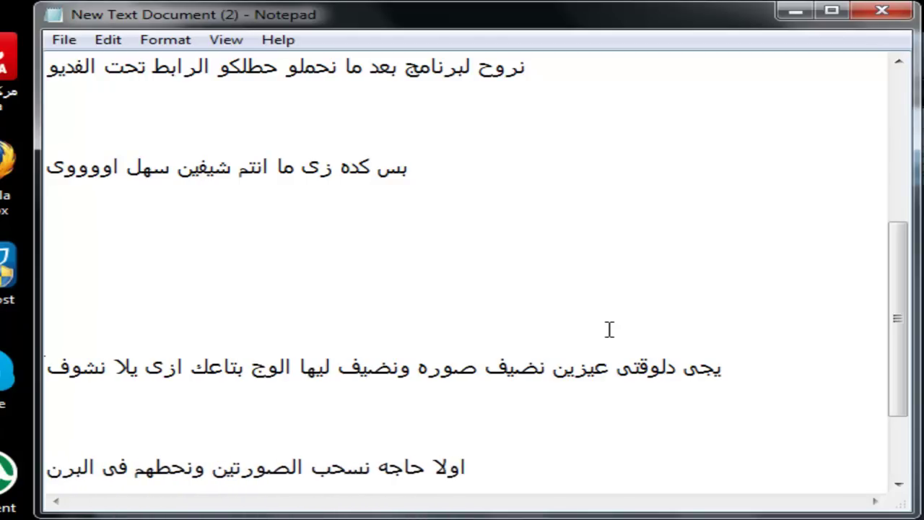
pyautogui.write('امج زى ما انا اح')
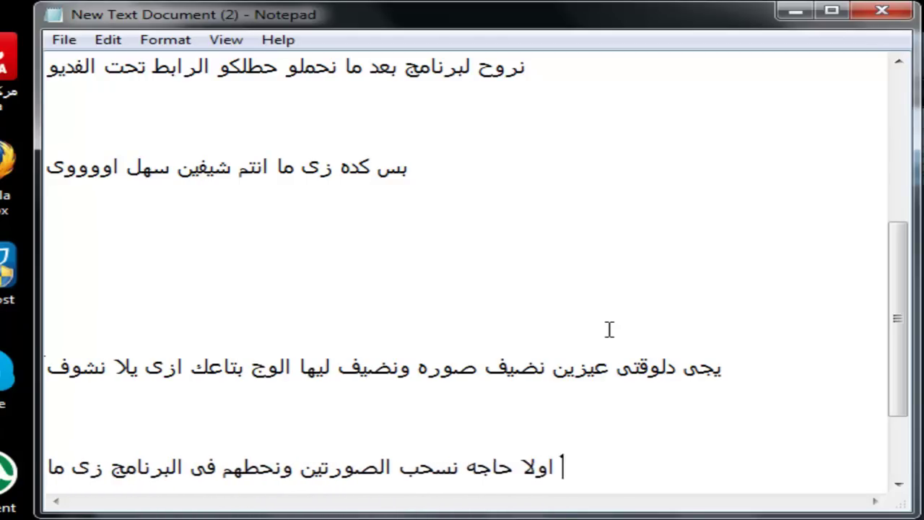
pyautogui.write('عمل')
pyautogui.press('Return')
pyautogui.press('Return')
pyautogui.write('الوج')
pyautogui.write(' وال')
pyautogui.write('صور')
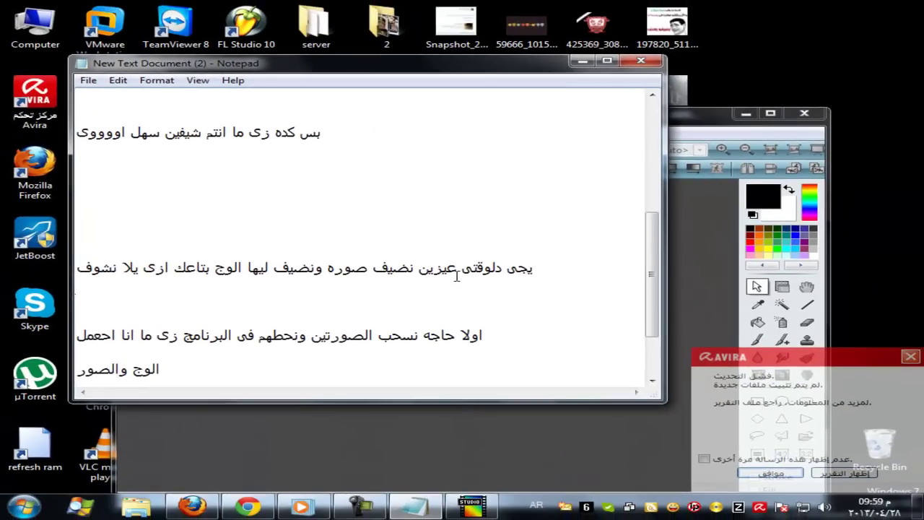
pyautogui.write('ه')
pyautogui.press('Return')
# Show the desktop and open the yellow banner picture 15242_4078... in Windows Photo Viewer to view it.
pyautogui.press('super+d')
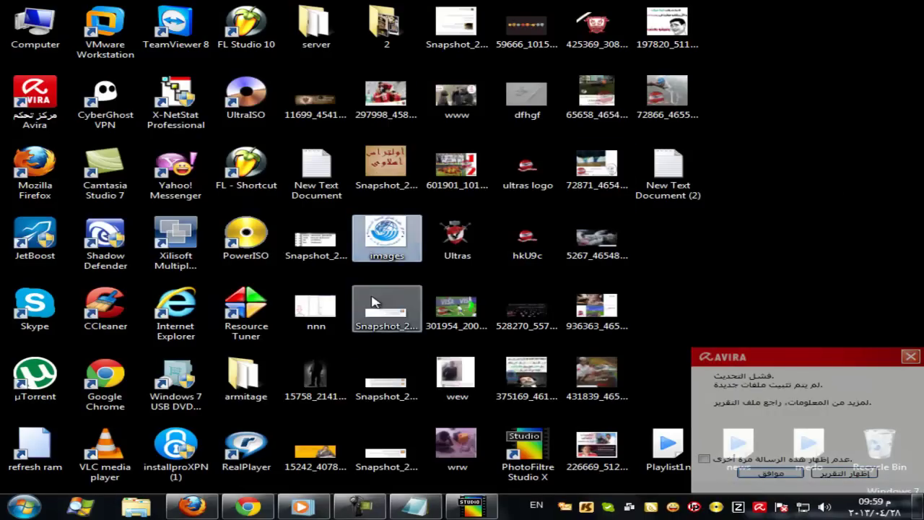
pyautogui.click(387, 383)
pyautogui.click(322, 397)
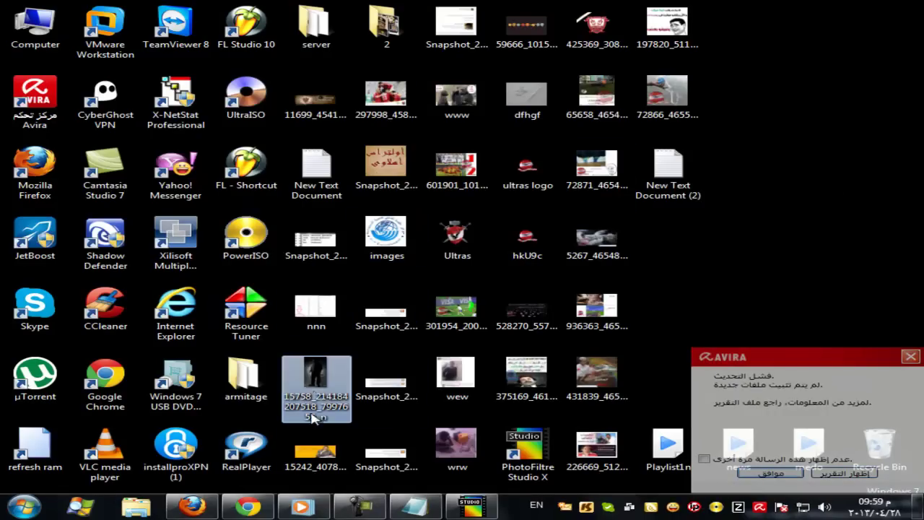
pyautogui.doubleClick(315, 455)
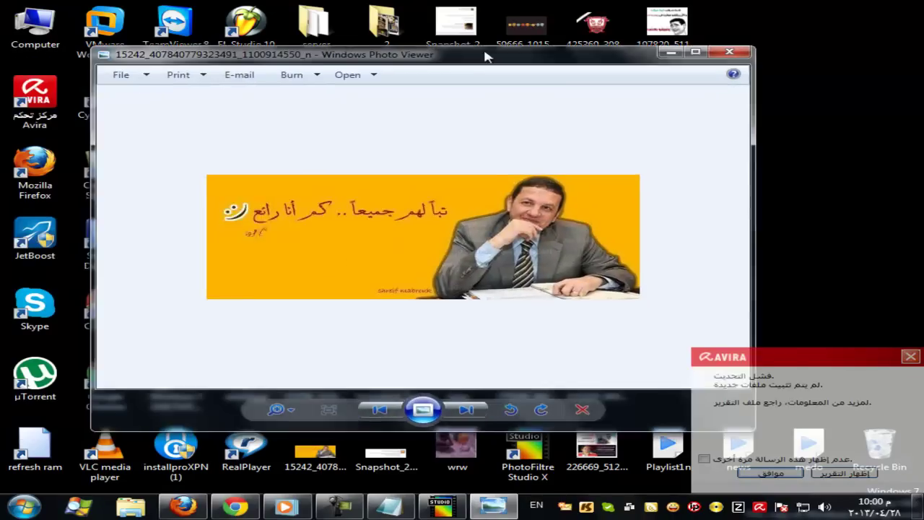
pyautogui.moveTo(485, 56); pyautogui.dragTo(526, 47)
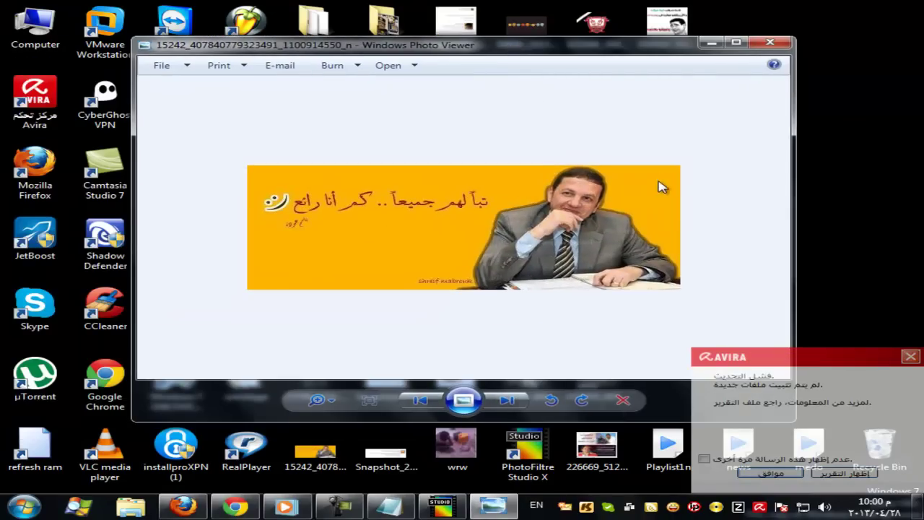
# Return to the note in Notepad and add the line "مثلا الصوره ديت" below the last line, with blank lines around it.
pyautogui.click(388, 509)
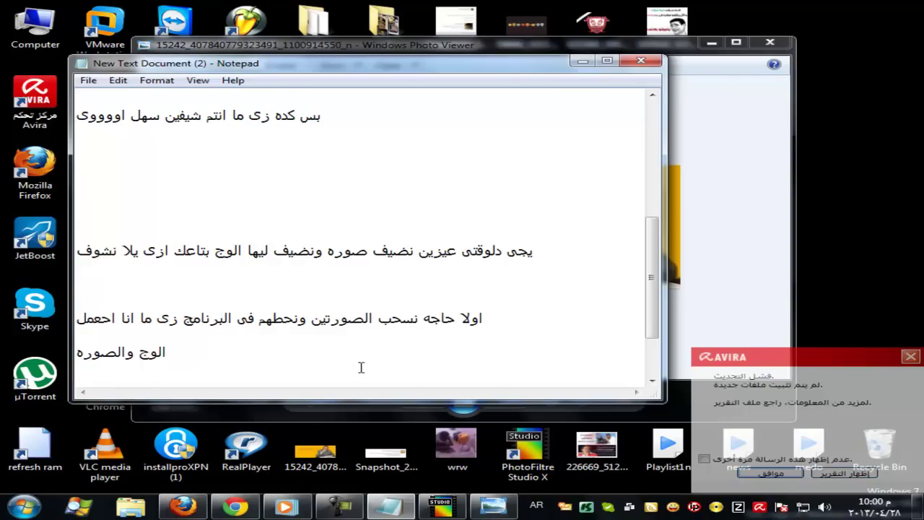
pyautogui.press('Return')
pyautogui.press('Return')
pyautogui.press('Return')
pyautogui.press('Return')
pyautogui.press('Return')
pyautogui.press('Return')
pyautogui.press('Return')
pyautogui.press('Return')
pyautogui.press('Return')
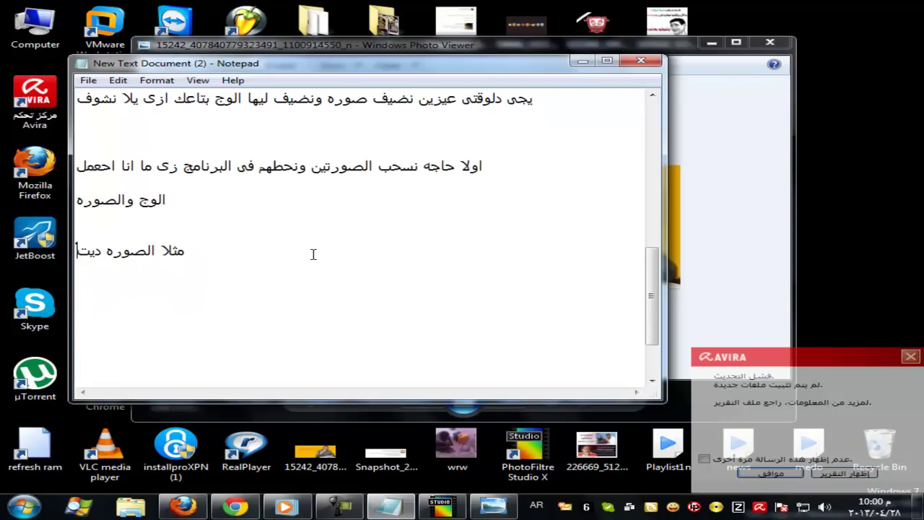
# Close the picture viewer, clear the desktop and switch to PhotoFiltre Studio X, moving its window so its tools are in view.
pyautogui.click(784, 216)
pyautogui.click(788, 43)
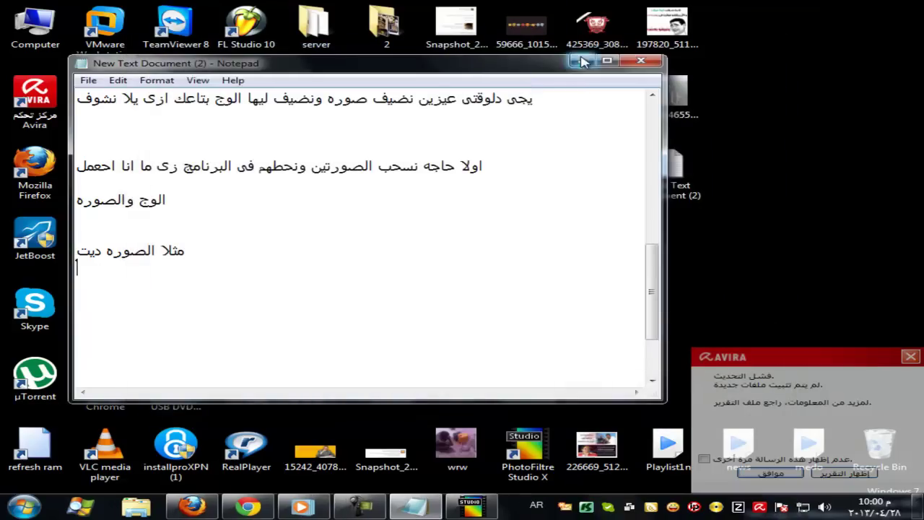
pyautogui.press('super+d')
pyautogui.click(469, 507)
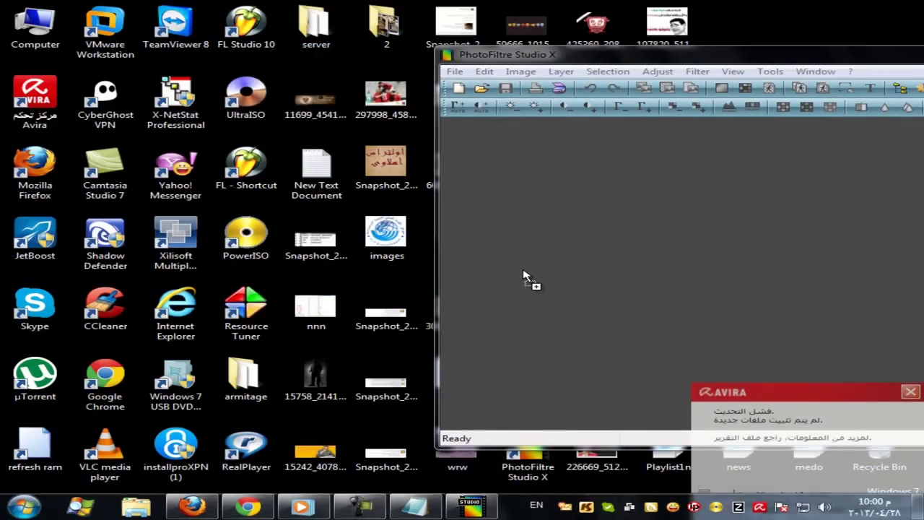
pyautogui.moveTo(636, 54); pyautogui.dragTo(419, 34)
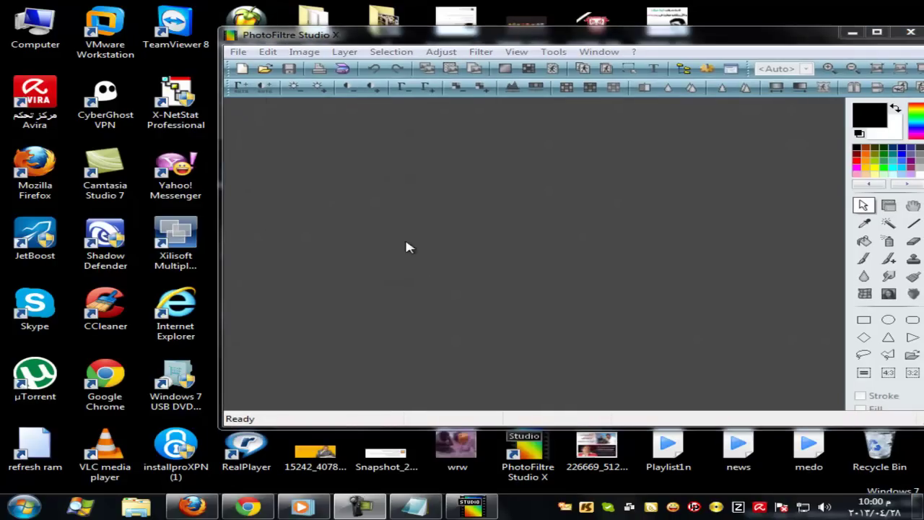
# Create a new blank image of 800 × 600 pixels at 72 pixels/inch with a white background.
pyautogui.click(242, 69)
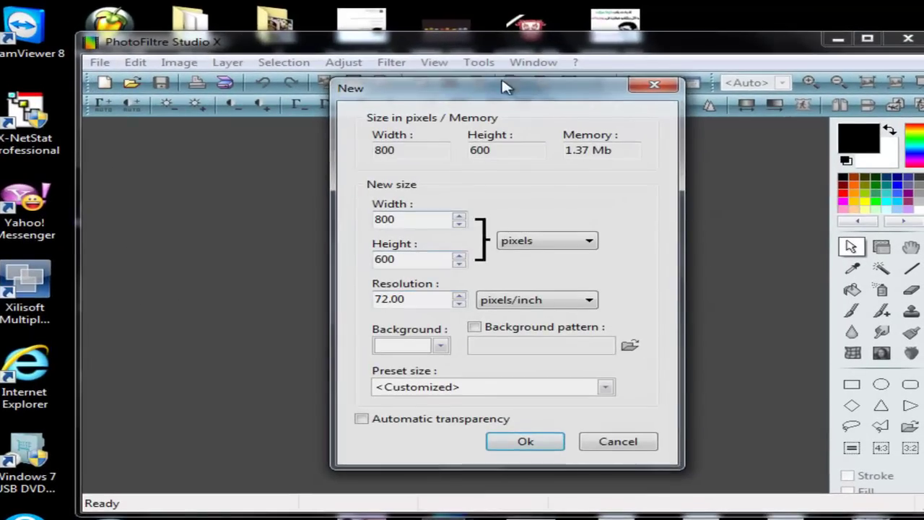
pyautogui.click(658, 87)
pyautogui.click(106, 83)
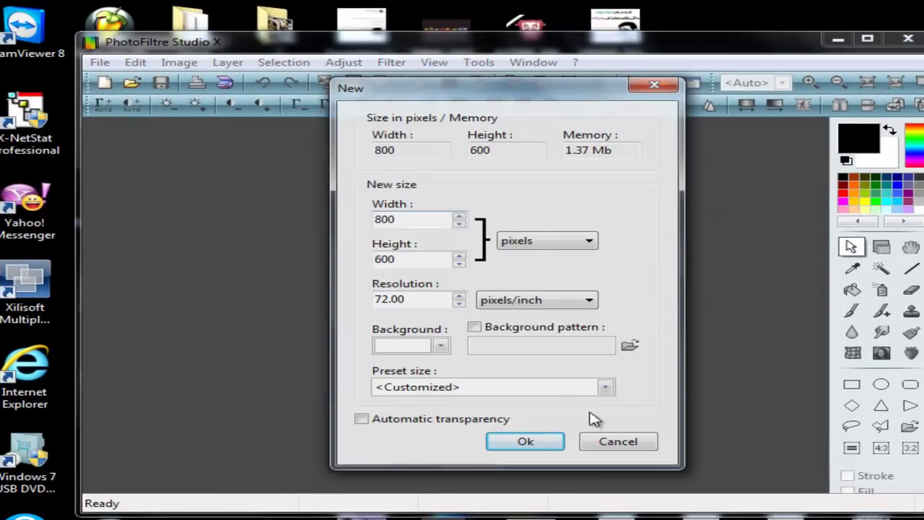
pyautogui.click(527, 442)
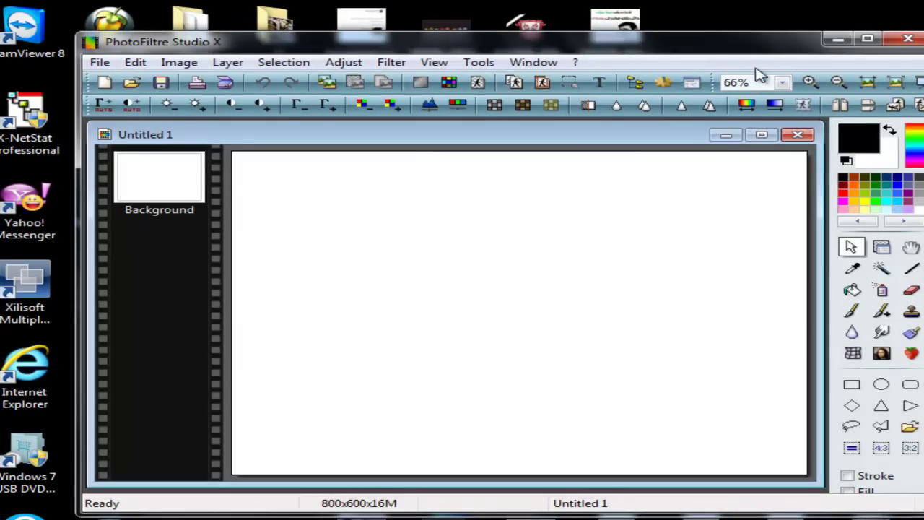
pyautogui.moveTo(742, 54); pyautogui.dragTo(611, 43)
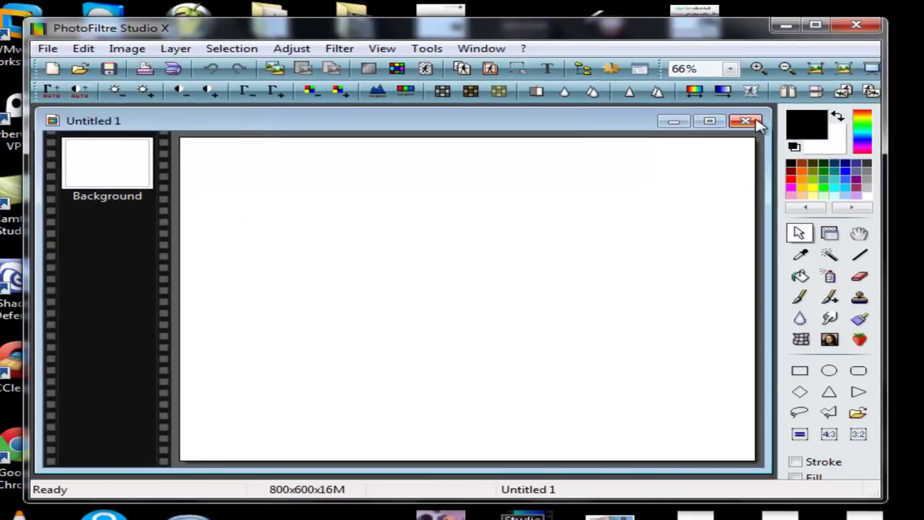
# Close the blank untitled image without saving it.
pyautogui.click(666, 125)
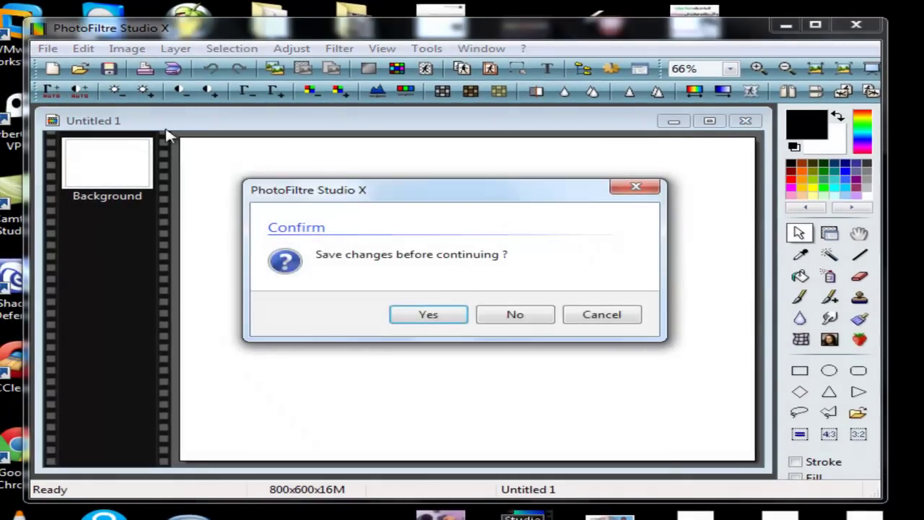
pyautogui.click(455, 315)
pyautogui.click(881, 412)
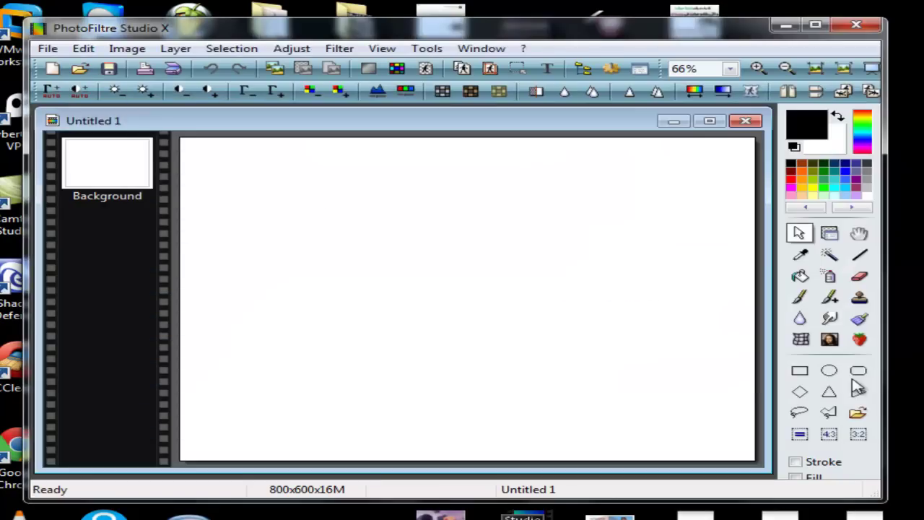
pyautogui.click(751, 120)
pyautogui.click(494, 312)
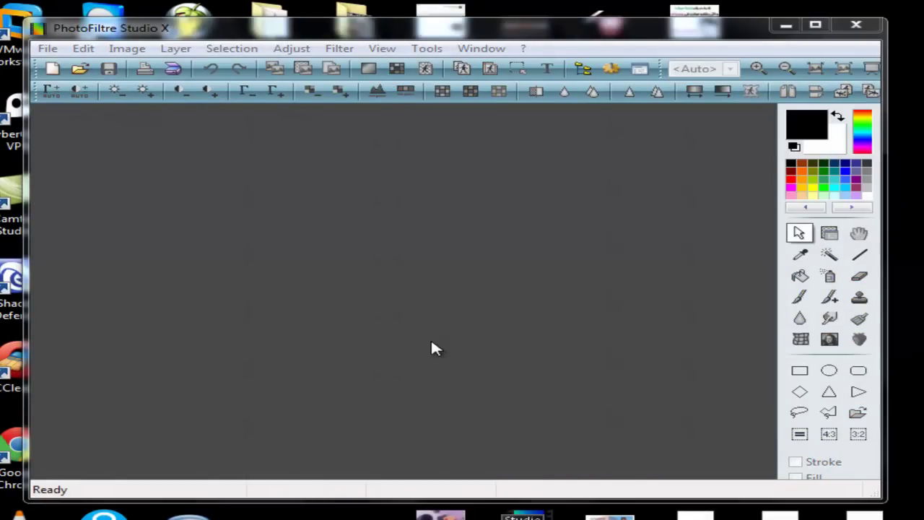
pyautogui.click(79, 69)
pyautogui.moveTo(735, 168); pyautogui.dragTo(732, 204)
pyautogui.doubleClick(357, 323)
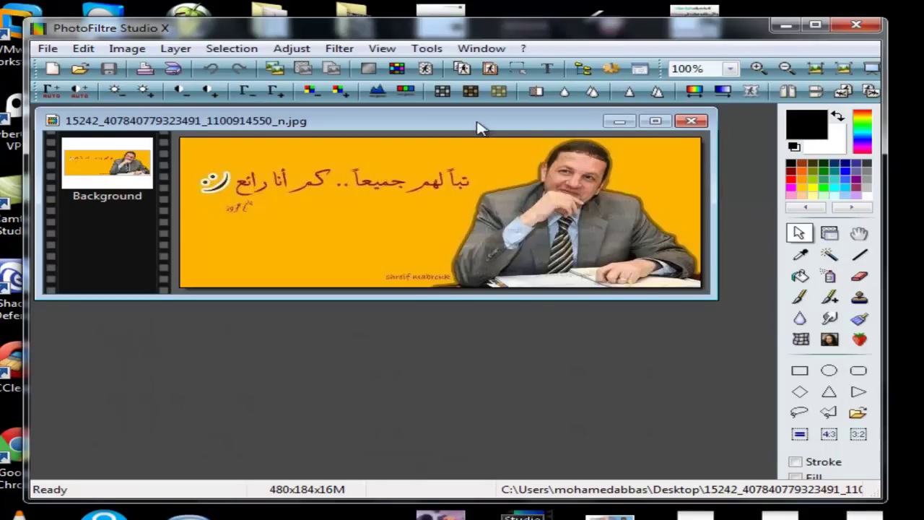
# Start opening a second image, then switch to the Notepad note and add the line "اخترنا الصوره دلوقتى نختار الوج".
pyautogui.click(81, 69)
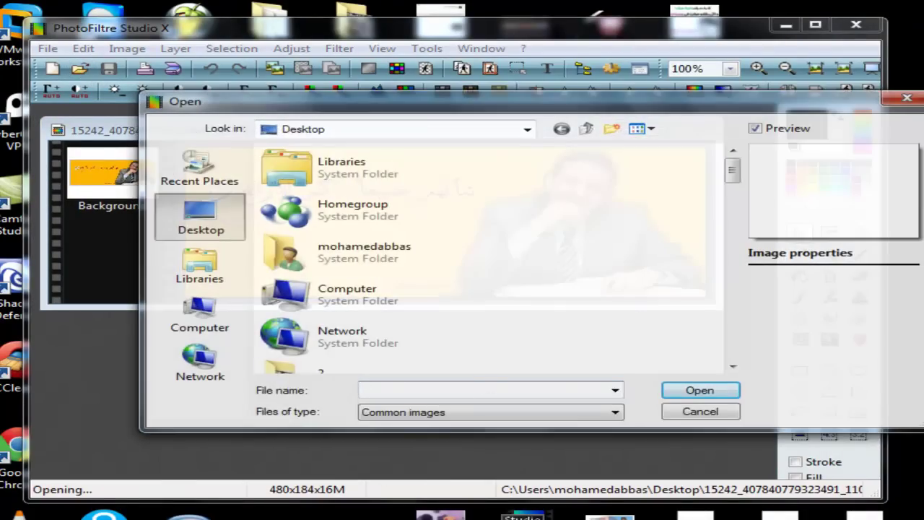
pyautogui.click(272, 518)
pyautogui.write('اختر')
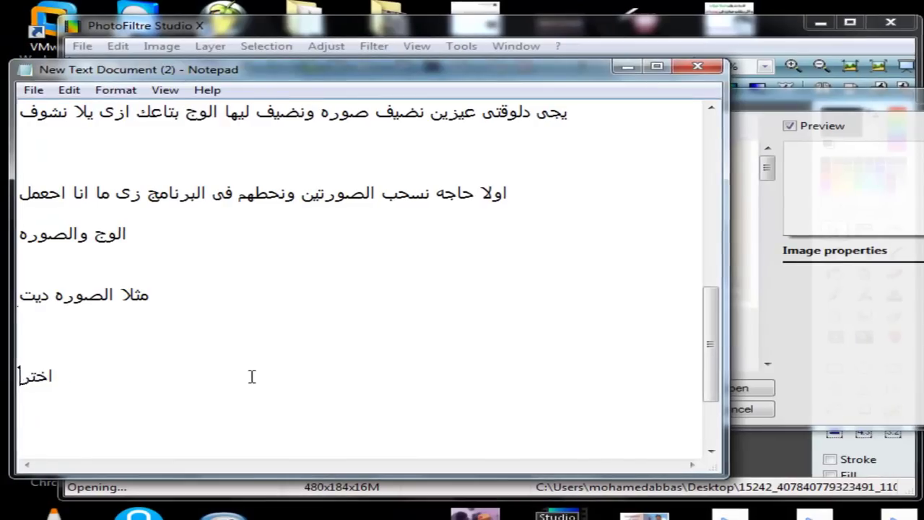
pyautogui.write('نا الصوره دلوقتى نختار ')
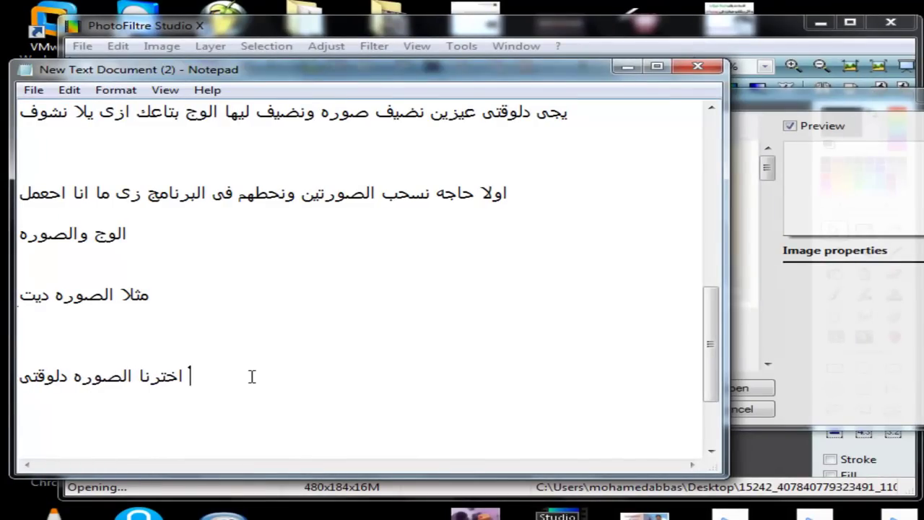
pyautogui.write('الوج')
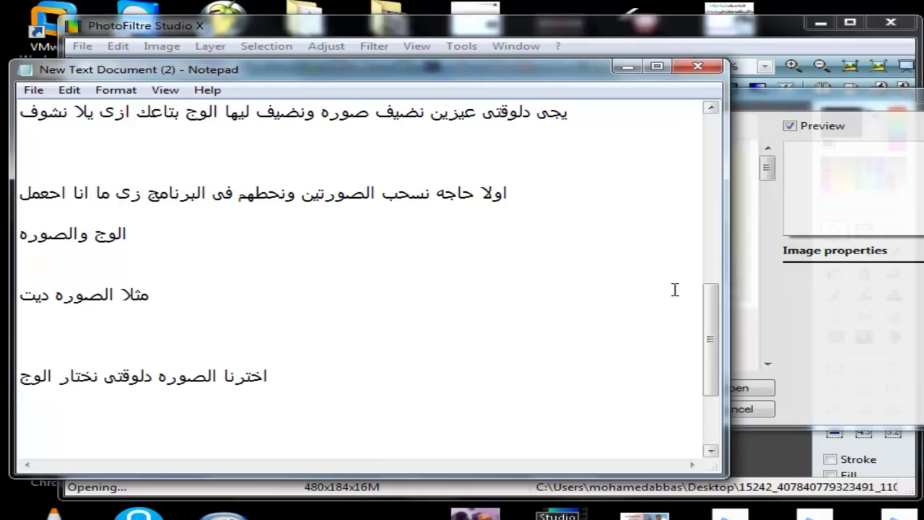
# Return to PhotoFiltre Studio X and open the logo image hkU9c.png from the Desktop.
pyautogui.click(770, 291)
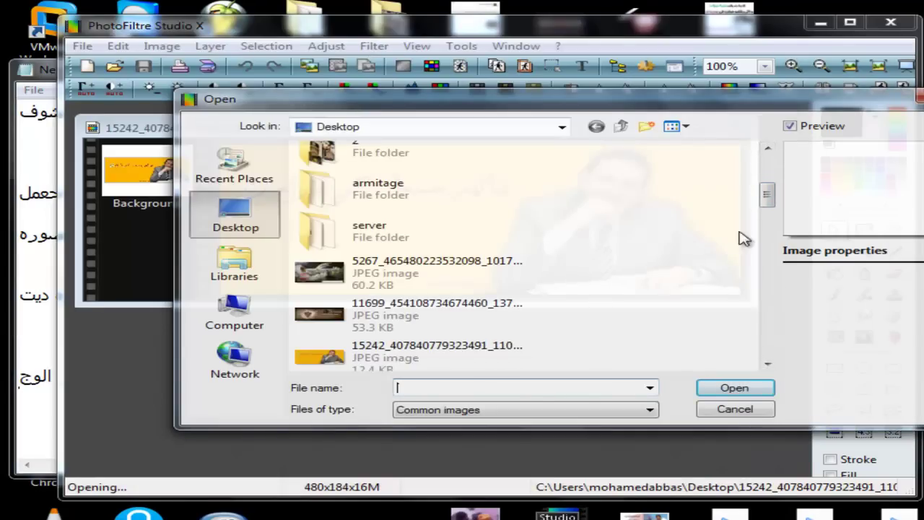
pyautogui.moveTo(769, 201); pyautogui.dragTo(763, 295)
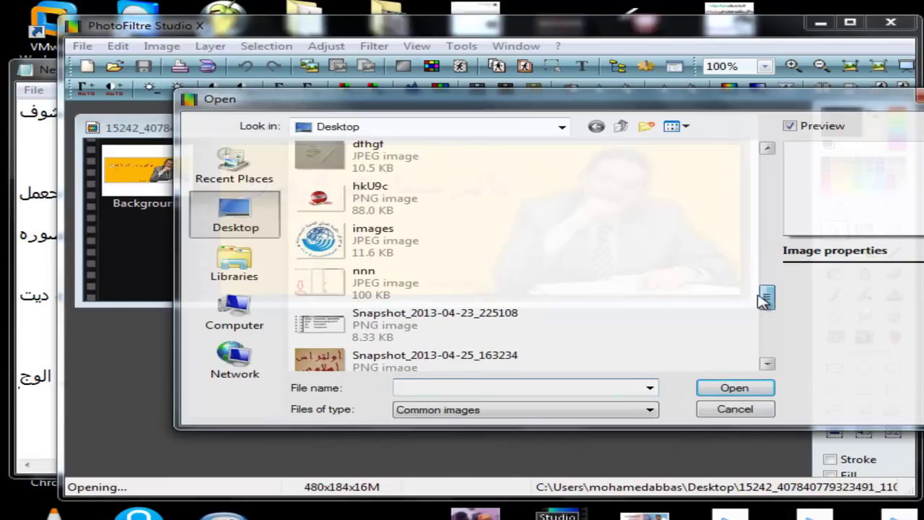
pyautogui.doubleClick(388, 208)
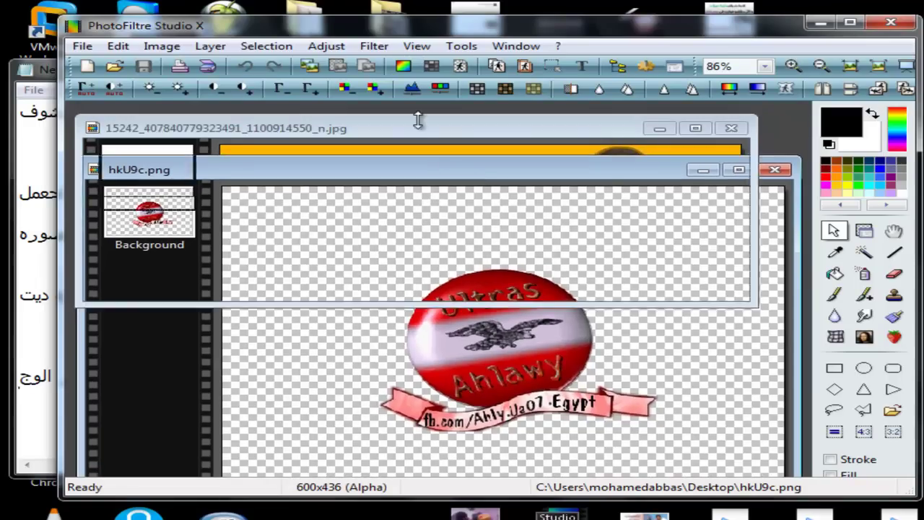
# Arrange the banner picture, the logo image and the Notepad window so both images are in view.
pyautogui.moveTo(726, 25); pyautogui.dragTo(696, 166)
pyautogui.moveTo(643, 21); pyautogui.dragTo(154, 479)
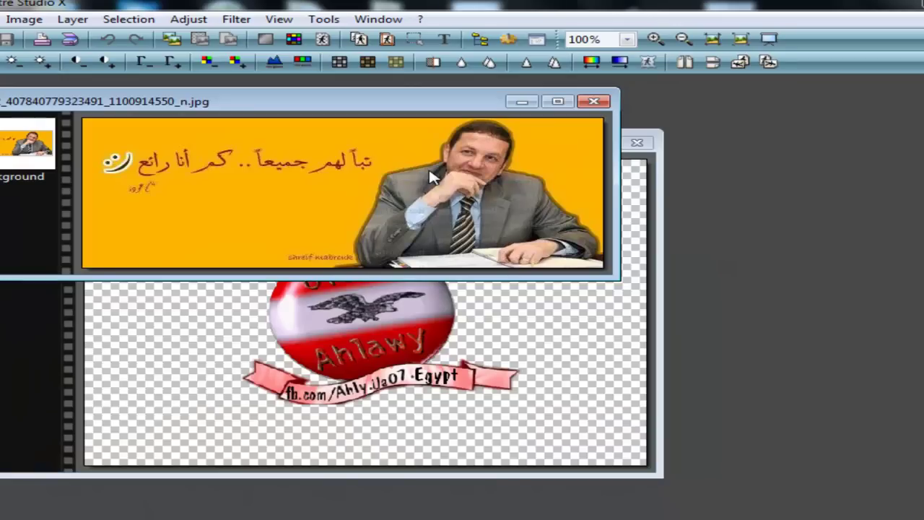
pyautogui.click(640, 181)
pyautogui.moveTo(506, 146); pyautogui.dragTo(660, 207)
pyautogui.moveTo(423, 109); pyautogui.dragTo(447, 107)
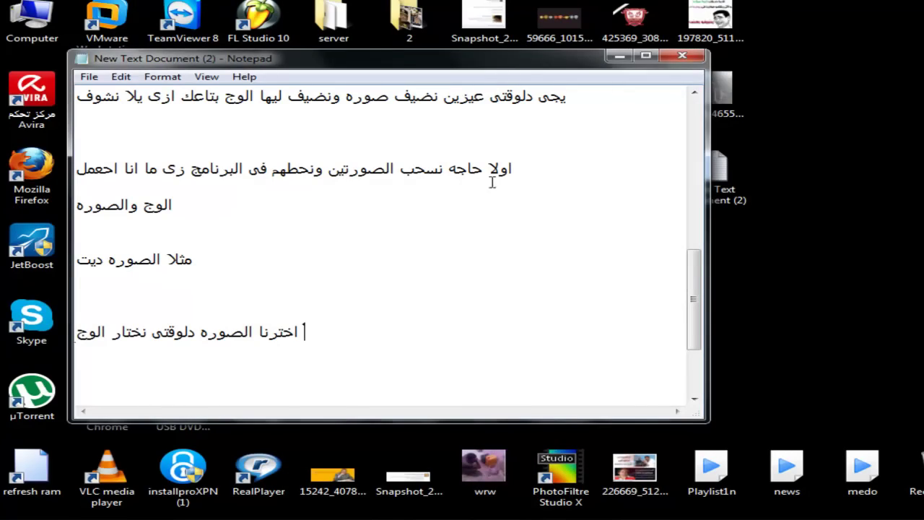
pyautogui.moveTo(396, 60); pyautogui.dragTo(851, 39)
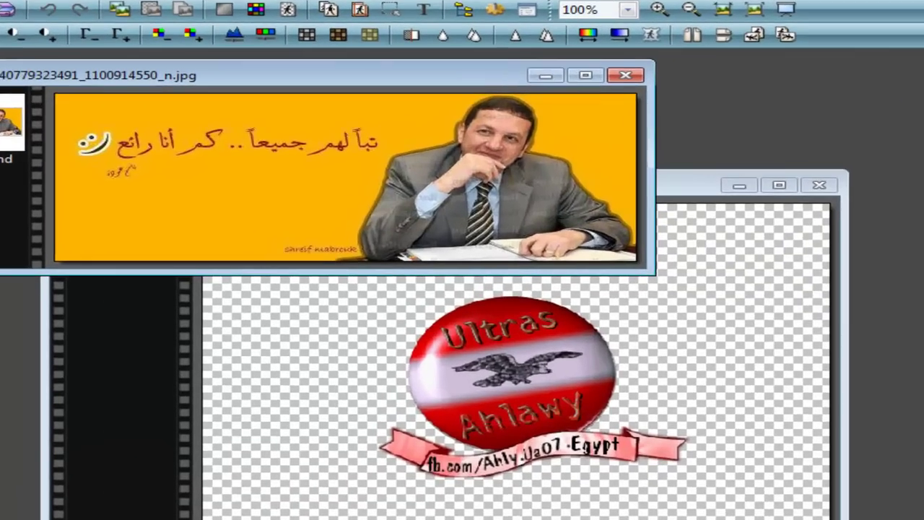
pyautogui.hotkey('ctrl', 'o')
pyautogui.moveTo(686, 154); pyautogui.dragTo(706, 230)
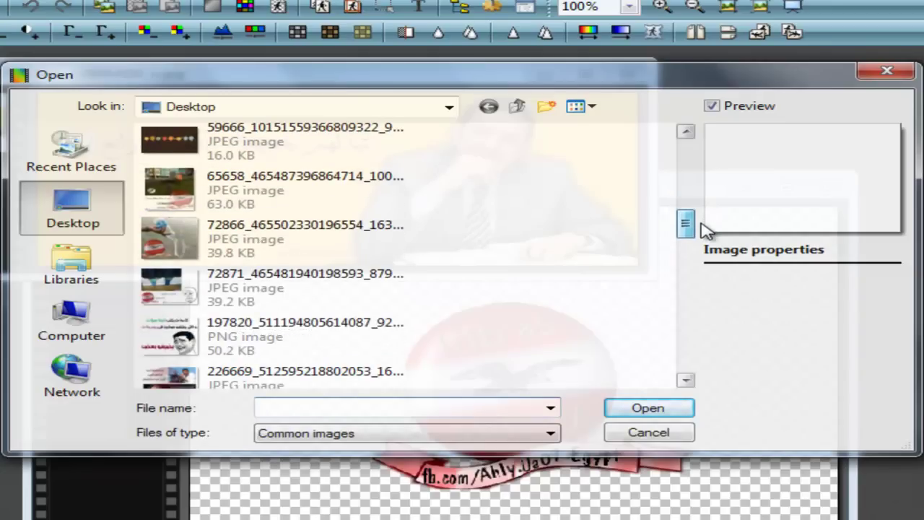
pyautogui.click(273, 296)
pyautogui.click(267, 318)
pyautogui.scroll(-6, 369, 267)
pyautogui.scroll(-3, 390, 278)
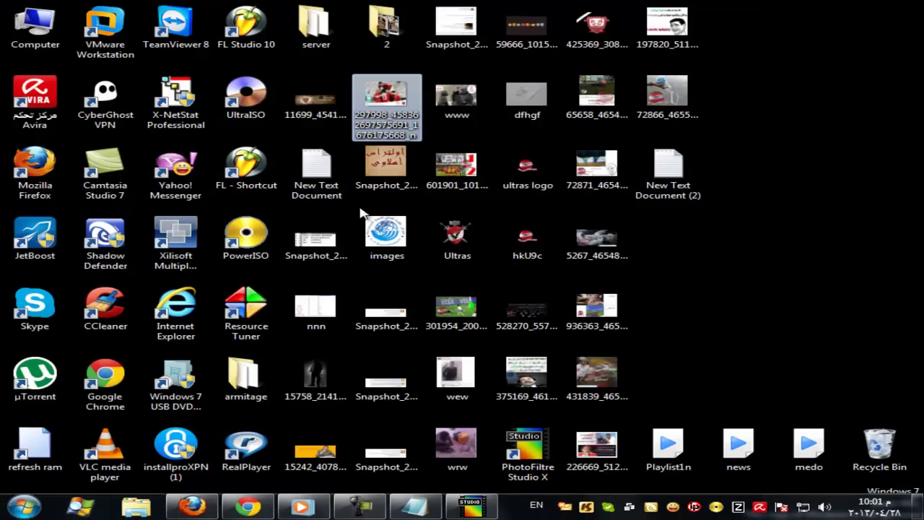
pyautogui.press('F2')
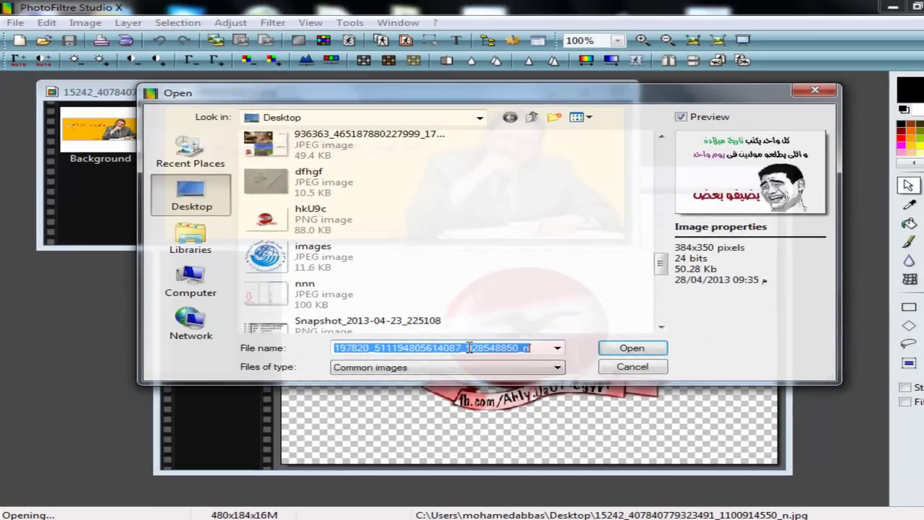
pyautogui.hotkey('ctrl', 'v')
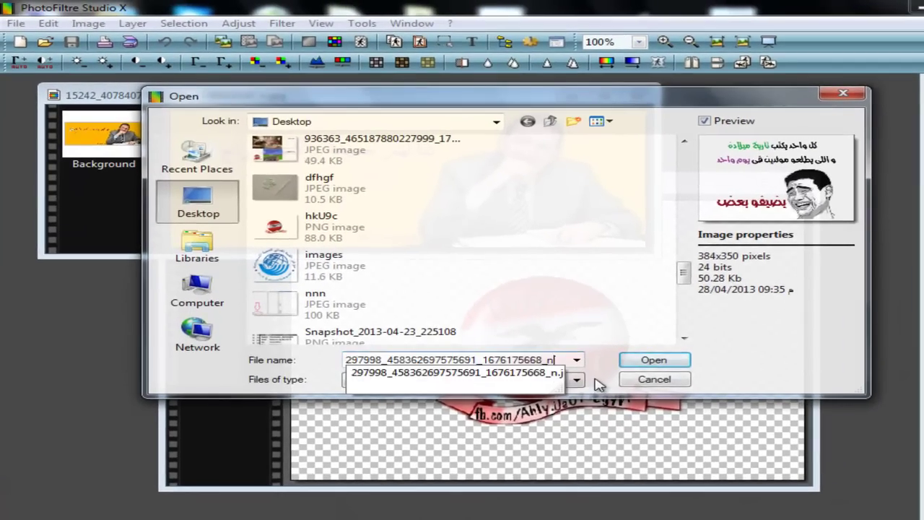
pyautogui.click(653, 360)
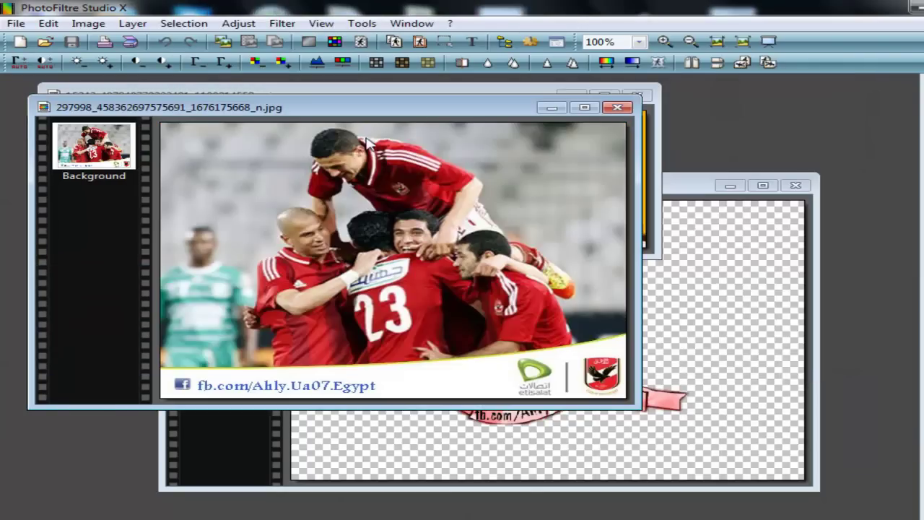
# Move the football picture aside and bring the yellow banner picture to the front in a clear spot.
pyautogui.moveTo(366, 99); pyautogui.dragTo(328, 185)
pyautogui.click(450, 108)
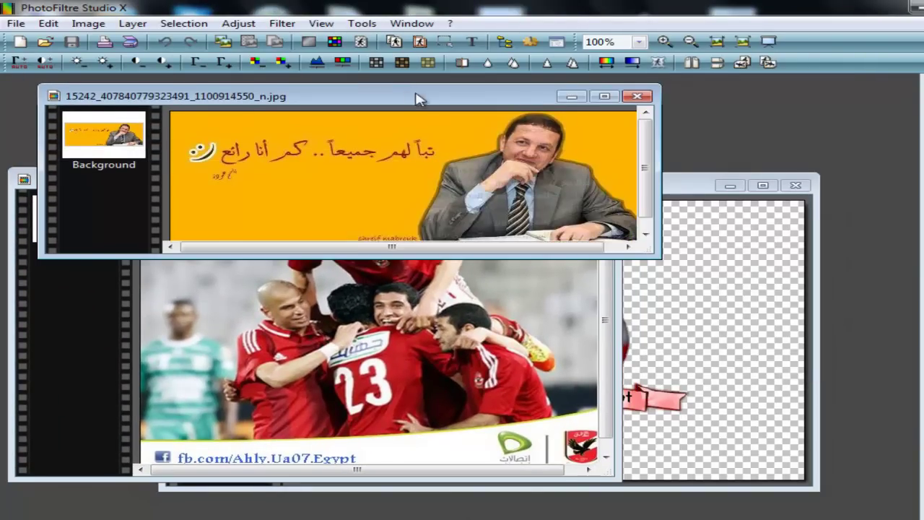
pyautogui.moveTo(450, 109); pyautogui.dragTo(525, 123)
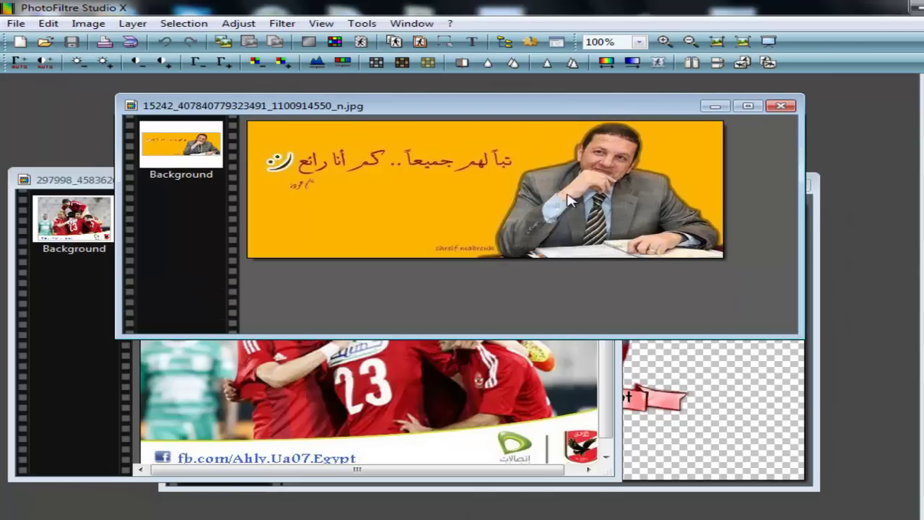
# Postpone the Avira restart reminder by 4 hours.
pyautogui.click(477, 283)
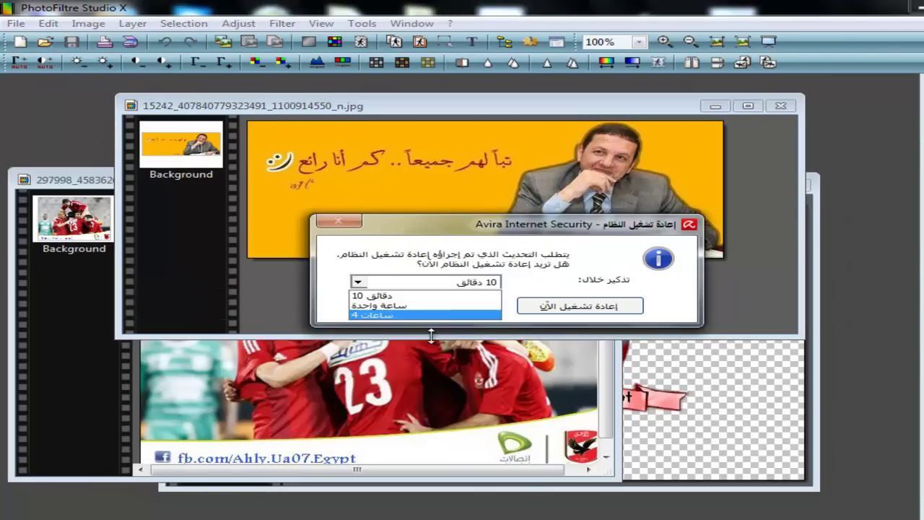
pyautogui.click(433, 316)
pyautogui.click(456, 310)
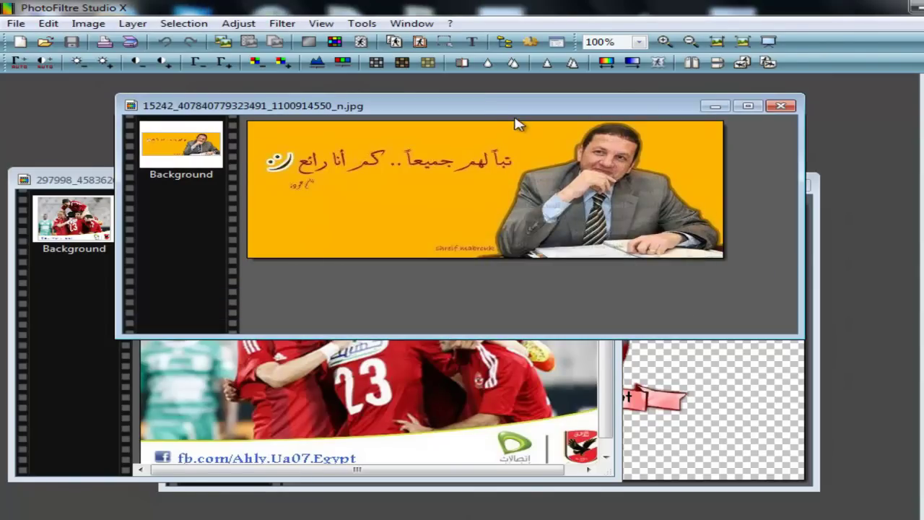
# Bring hkU9c.png to the front, select a rectangle of about 366 × 276 pixels around the logo and copy it.
pyautogui.moveTo(489, 113); pyautogui.dragTo(426, 94)
pyautogui.click(751, 360)
pyautogui.moveTo(591, 195); pyautogui.dragTo(587, 170)
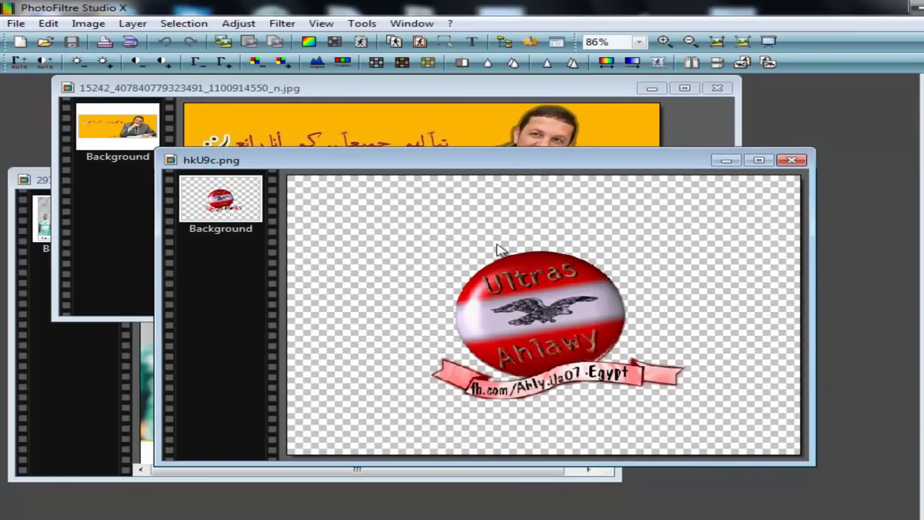
pyautogui.moveTo(408, 424); pyautogui.dragTo(398, 424)
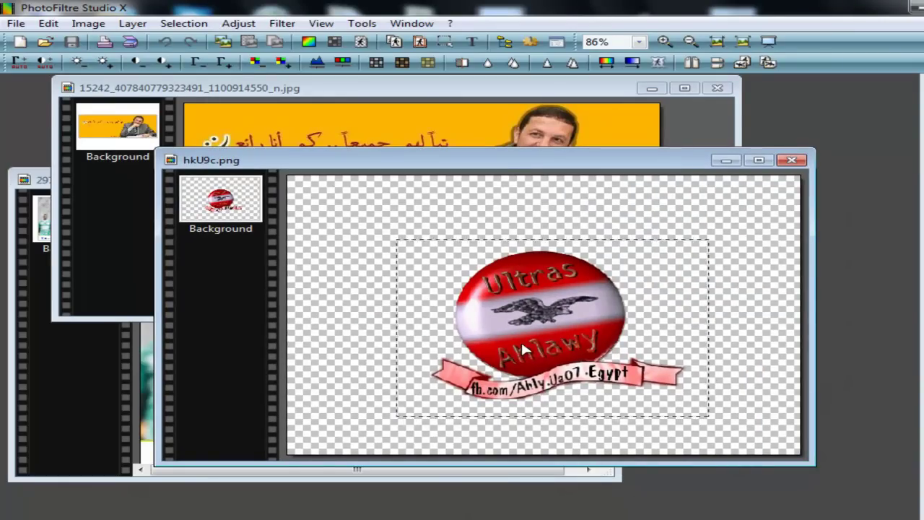
pyautogui.rightClick(523, 351)
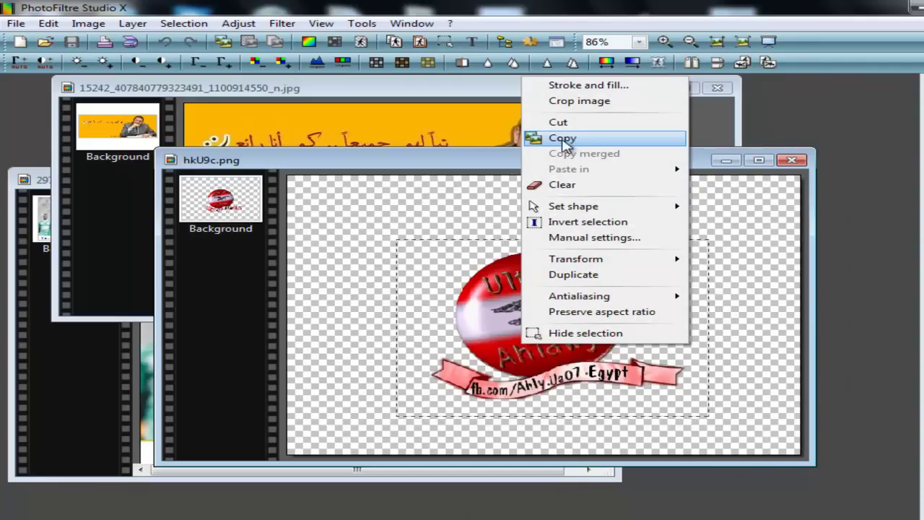
pyautogui.click(578, 140)
# Paste the logo into the yellow banner picture as a new layer and shift it slightly.
pyautogui.rightClick(470, 132)
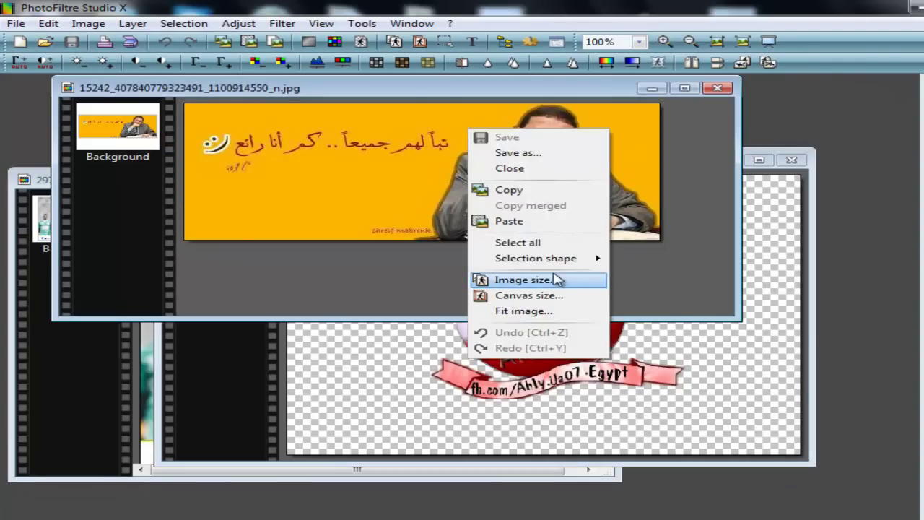
pyautogui.click(509, 221)
pyautogui.moveTo(400, 140)
pyautogui.mouseDown()
pyautogui.moveTo(359, 140)
pyautogui.moveTo(409, 138)
pyautogui.mouseUp()
# Switch to Notepad and add the line "كده انا اخت الوج كوبى وحطيتو فى الصوره بيست دلوقتى حنصغر حجمو".
pyautogui.click(202, 513)
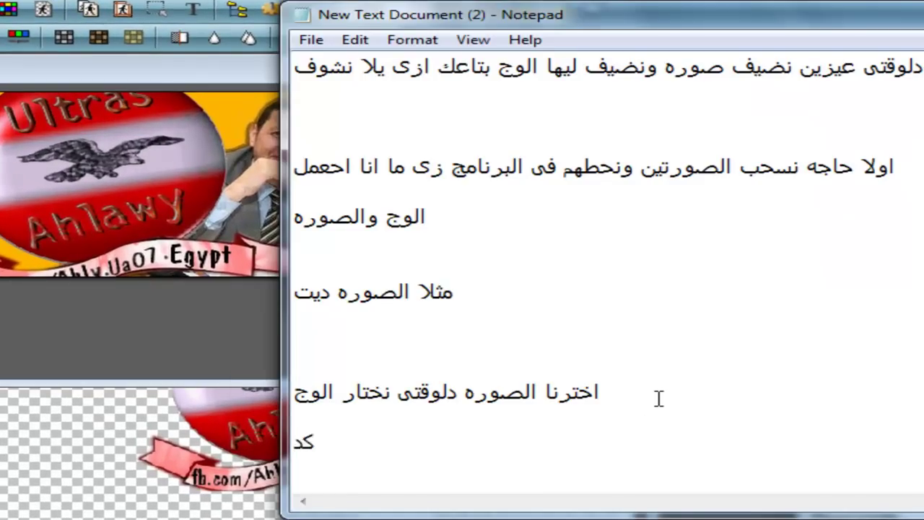
pyautogui.write('اخت الوج')
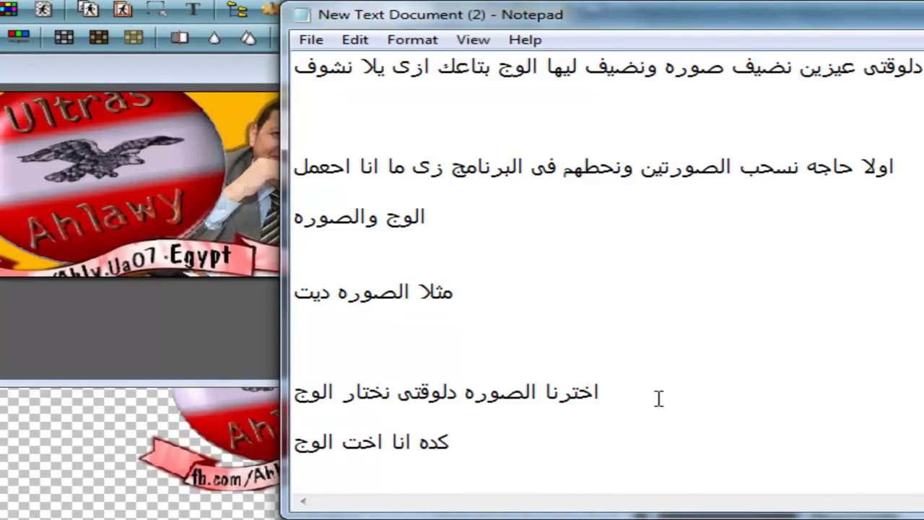
pyautogui.write(' كوبى')
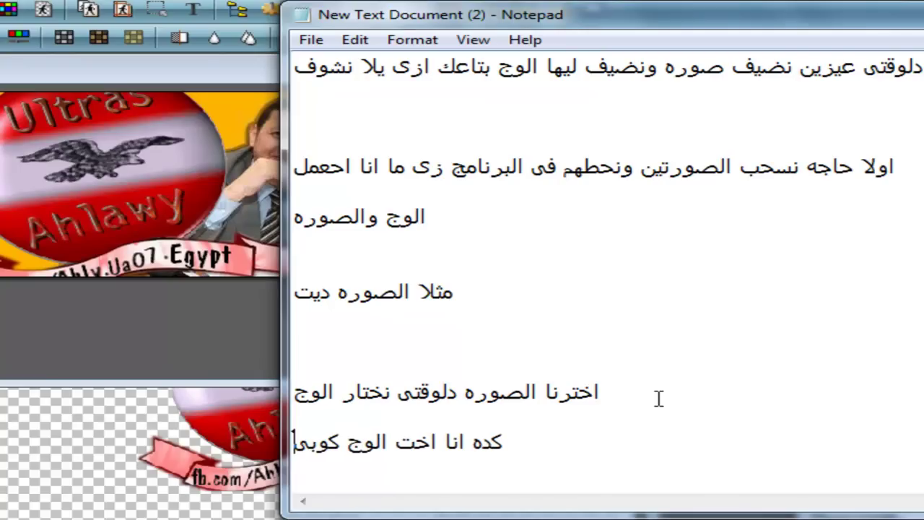
pyautogui.write(' وحطيتو')
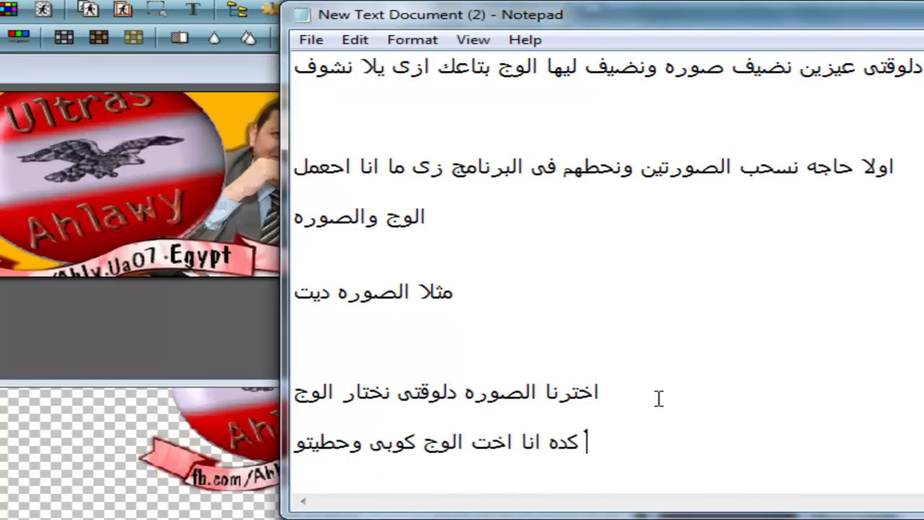
pyautogui.write(' فى الصوره بيست دلوقتى حنصر')
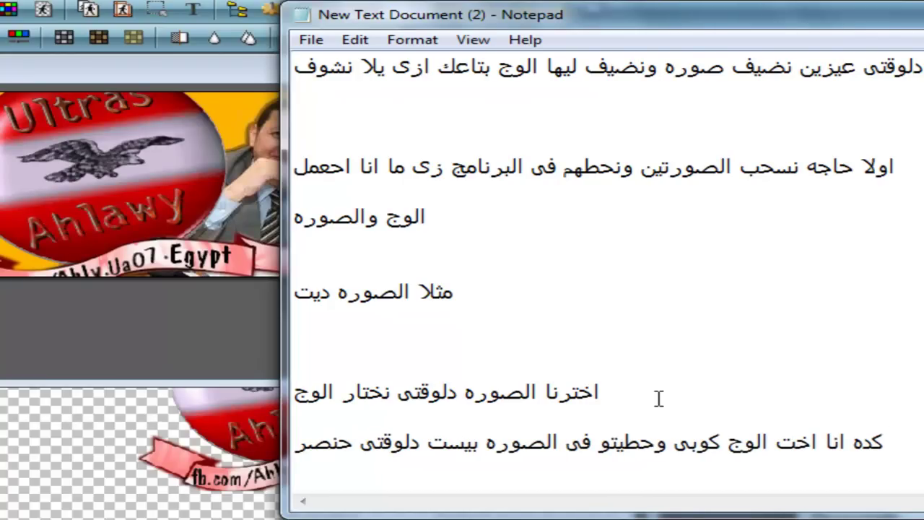
pyautogui.press('BackSpace')
pyautogui.write('غر حج')
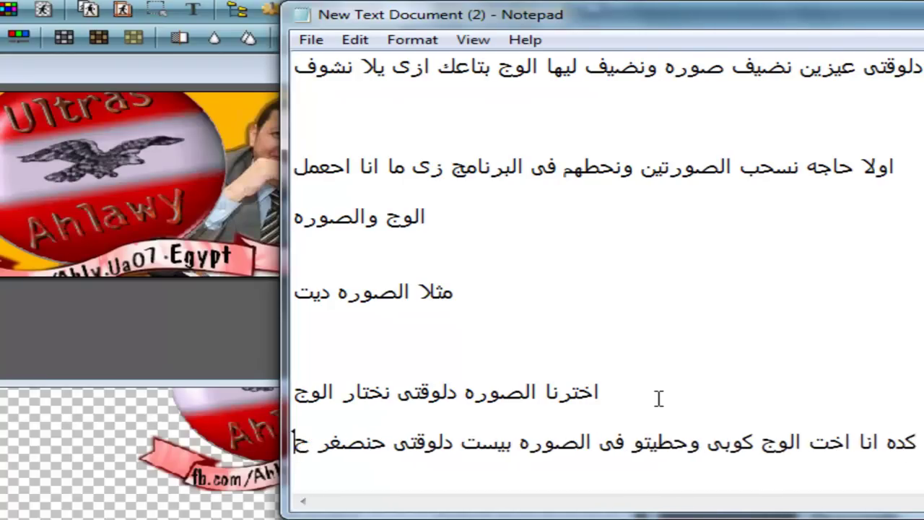
pyautogui.write('مو')
# Reposition the Notepad window and add "تعالو نشوف ازى" below the last line, separated by blank space.
pyautogui.press('Return')
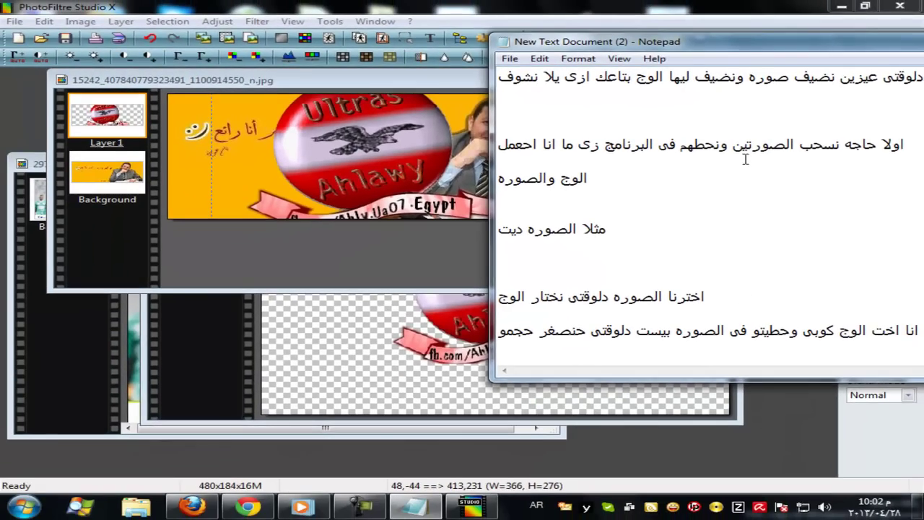
pyautogui.moveTo(693, 41); pyautogui.dragTo(467, 42)
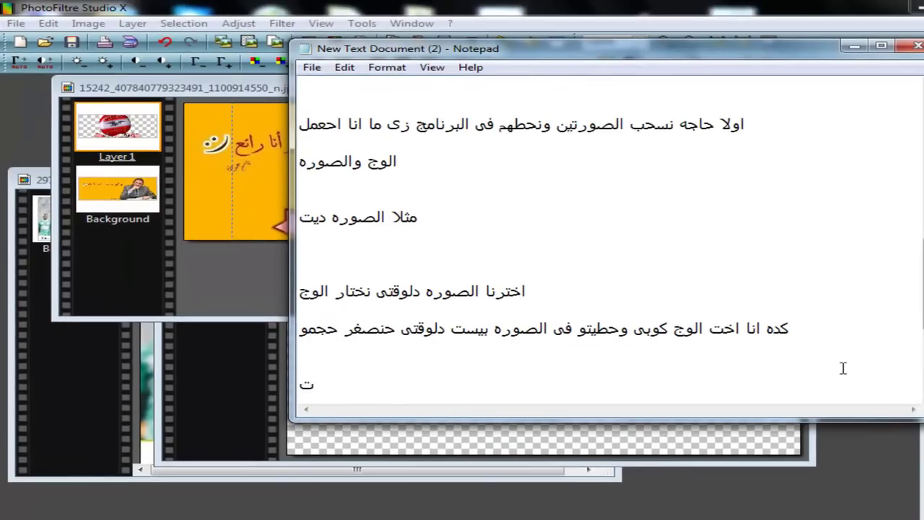
pyautogui.write('تعالو نشوف ازى')
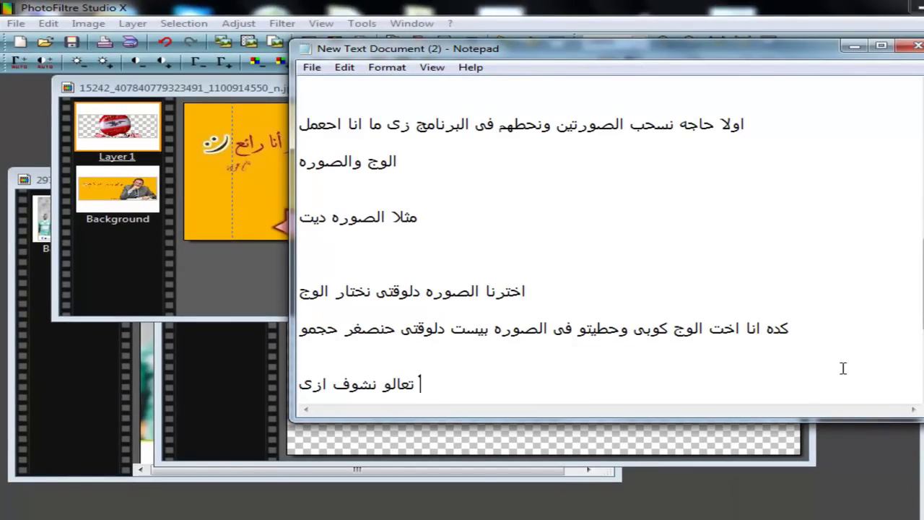
# Scale the logo layer in the yellow banner picture to 48% with Transform free and move it to the banner's lower left area.
pyautogui.click(240, 264)
pyautogui.rightClick(381, 164)
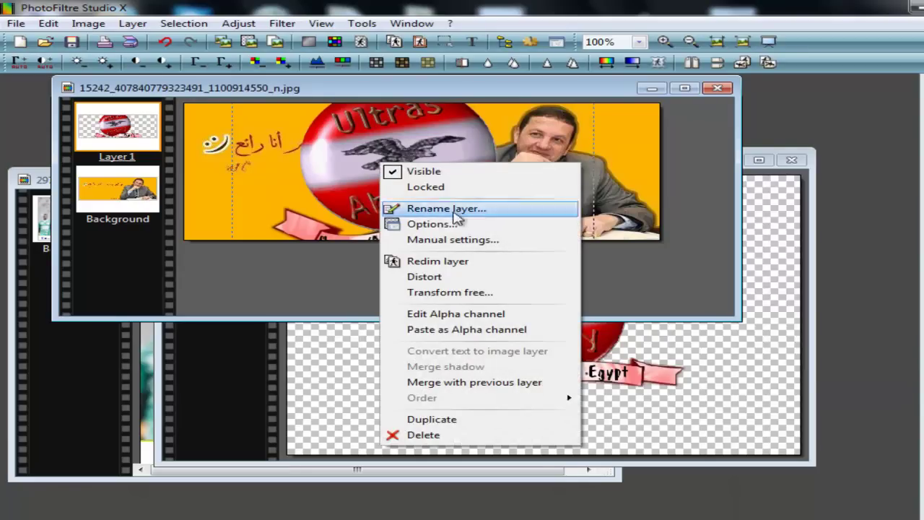
pyautogui.click(444, 293)
pyautogui.moveTo(489, 164); pyautogui.dragTo(711, 198)
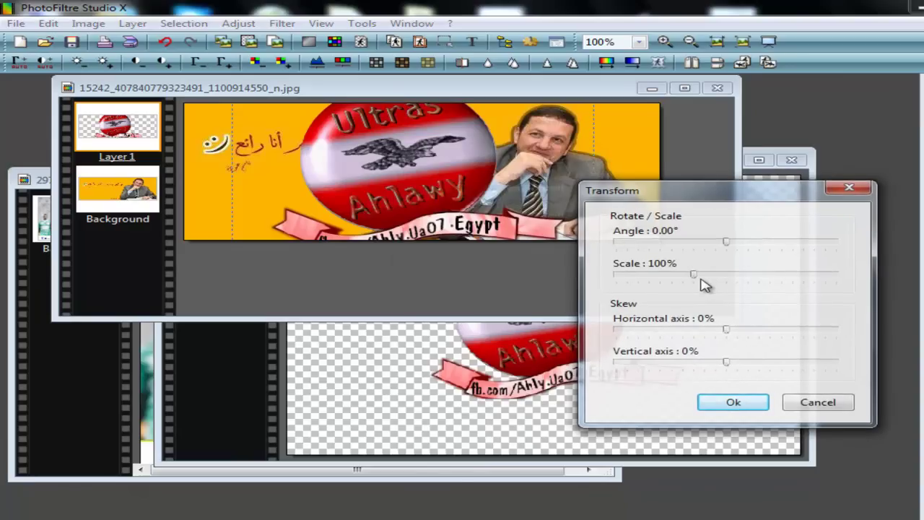
pyautogui.moveTo(644, 283)
pyautogui.mouseDown()
pyautogui.moveTo(643, 274)
pyautogui.moveTo(741, 276)
pyautogui.moveTo(629, 281)
pyautogui.mouseUp()
pyautogui.click(352, 170)
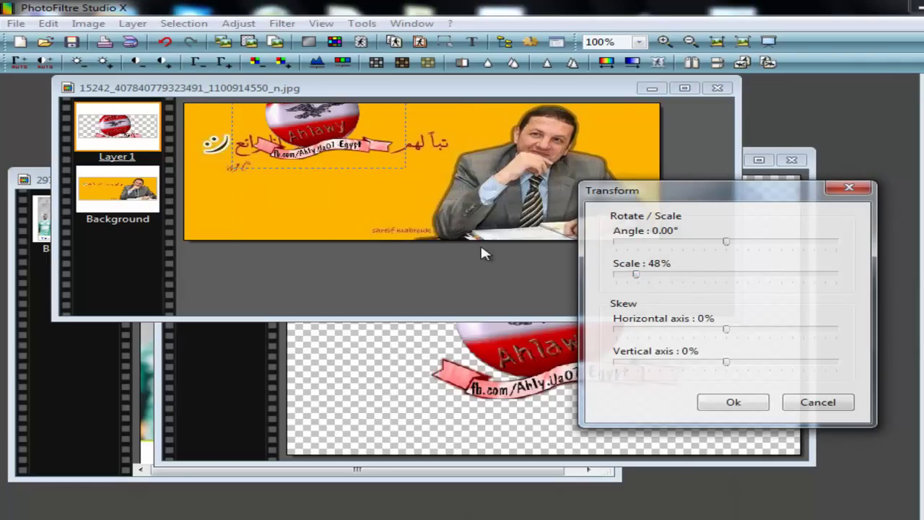
pyautogui.click(339, 134)
pyautogui.click(755, 406)
pyautogui.moveTo(319, 135); pyautogui.dragTo(306, 194)
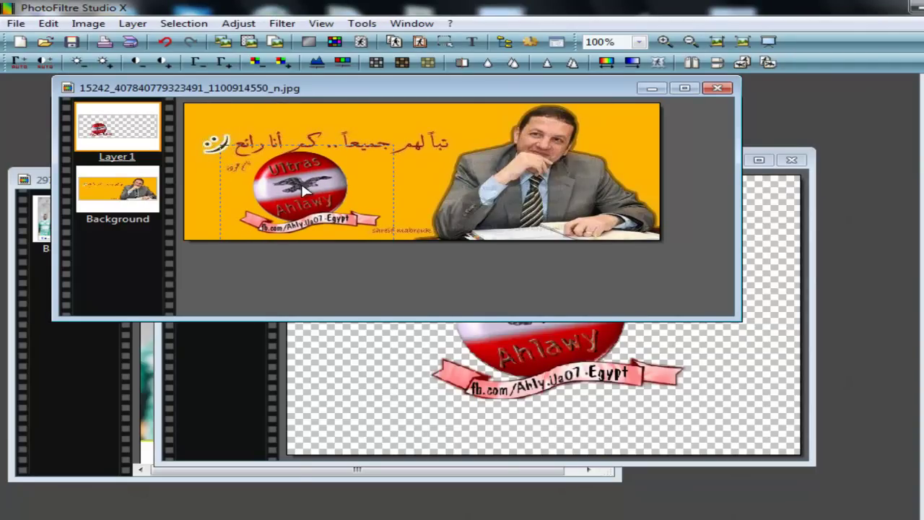
pyautogui.rightClick(302, 192)
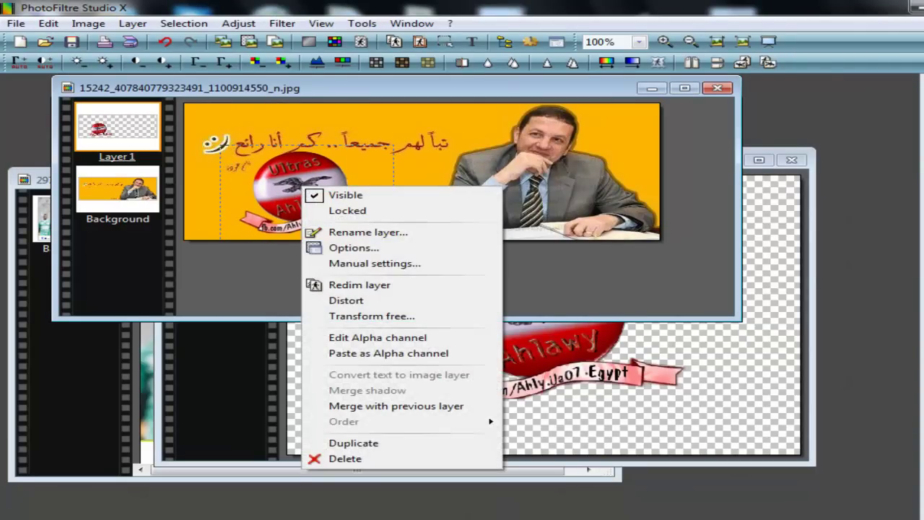
# Switch to Notepad and add the lines "تمام صغرناه", "عيزين نخليه بهتان شويه" and "تعالو نشوف ازى" at the end of the note.
pyautogui.hotkey('alt', 'Tab')
pyautogui.press('Return')
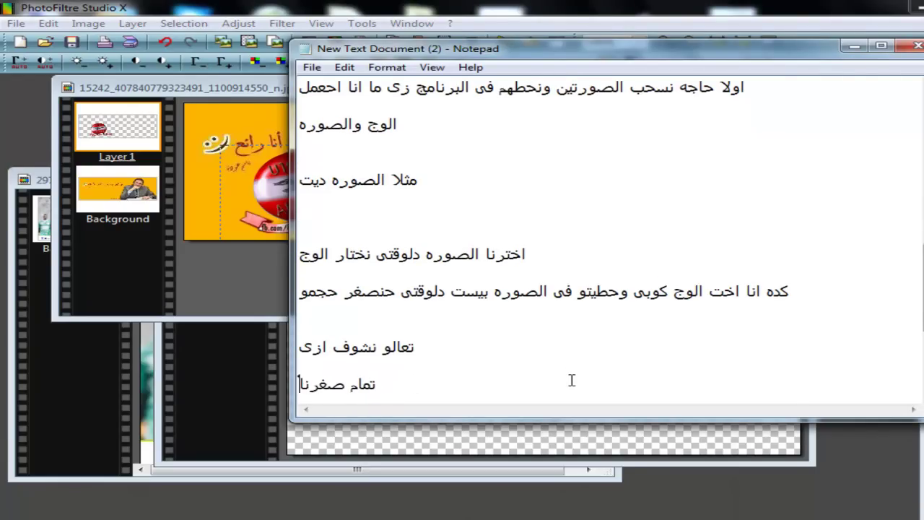
pyautogui.press('Return')
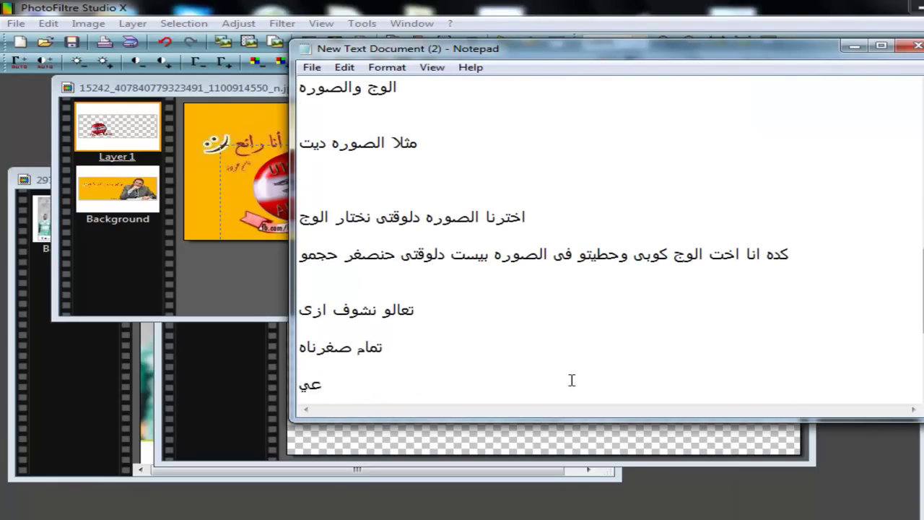
pyautogui.write('عيزين نخليه بهت')
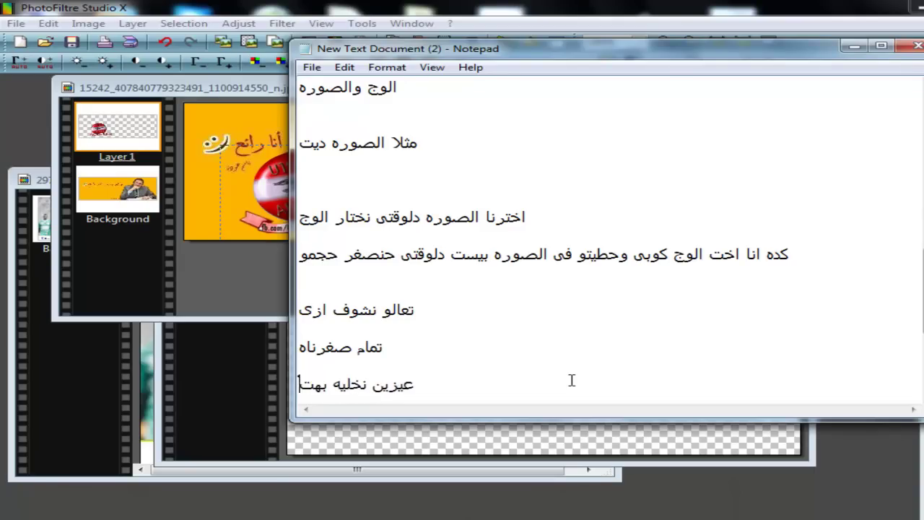
pyautogui.write('ان شويه')
pyautogui.press('Return')
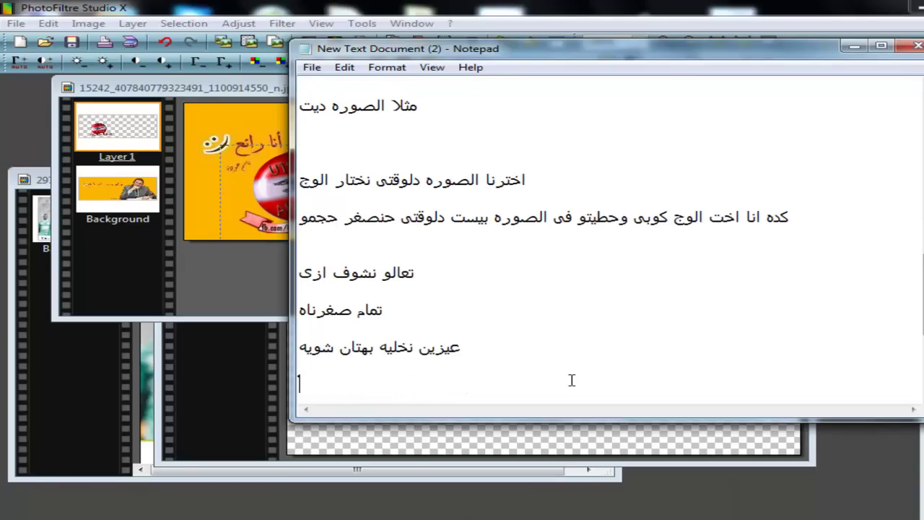
pyautogui.write('تعالو نشوف ازى')
pyautogui.press('Return')
# Return to the yellow banner picture, set the logo layer's opacity to 58% and deselect the layer.
pyautogui.click(181, 213)
pyautogui.rightClick(303, 196)
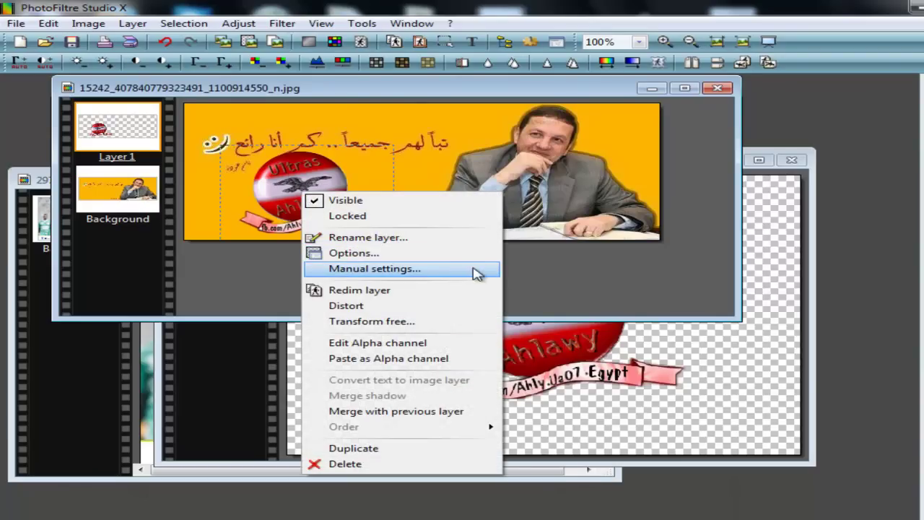
pyautogui.click(337, 254)
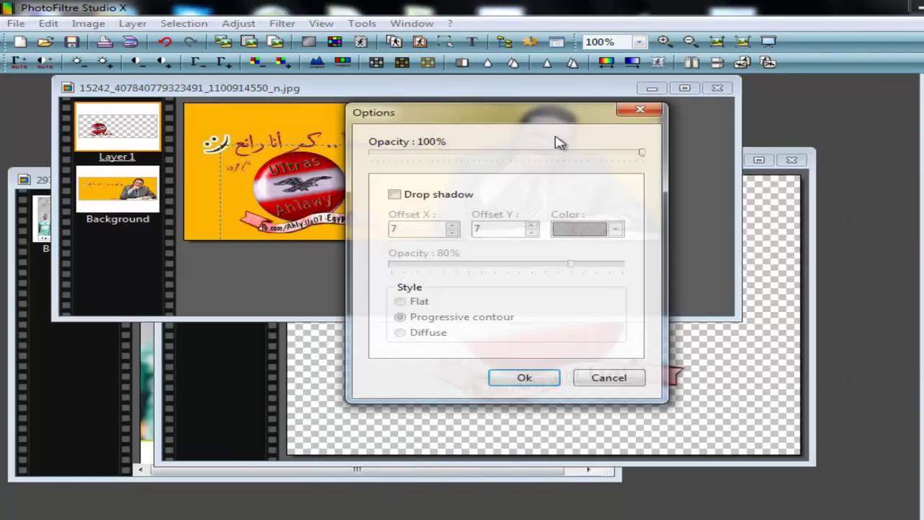
pyautogui.moveTo(535, 114); pyautogui.dragTo(695, 160)
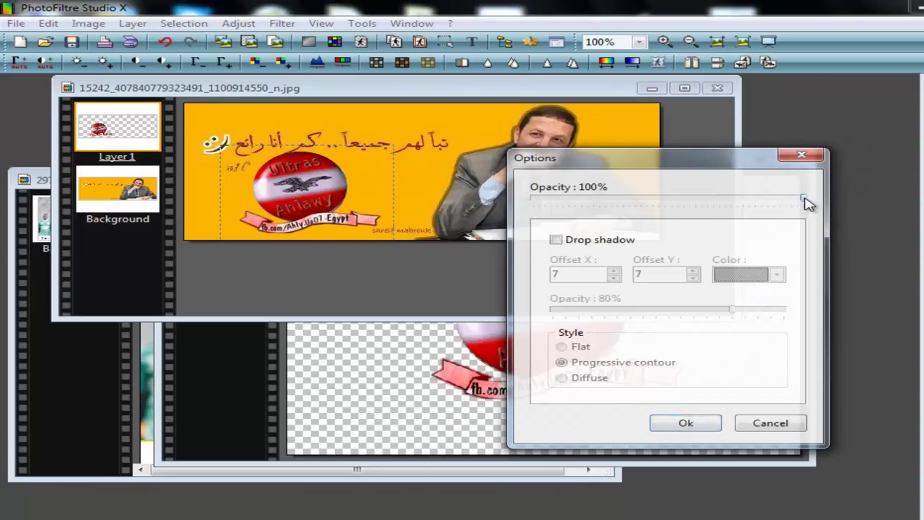
pyautogui.moveTo(792, 197); pyautogui.dragTo(679, 207)
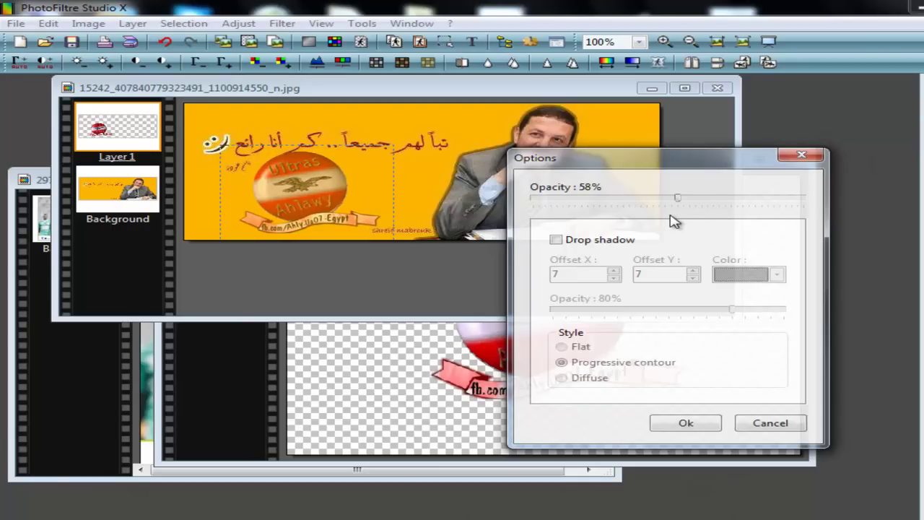
pyautogui.click(693, 423)
pyautogui.click(414, 177)
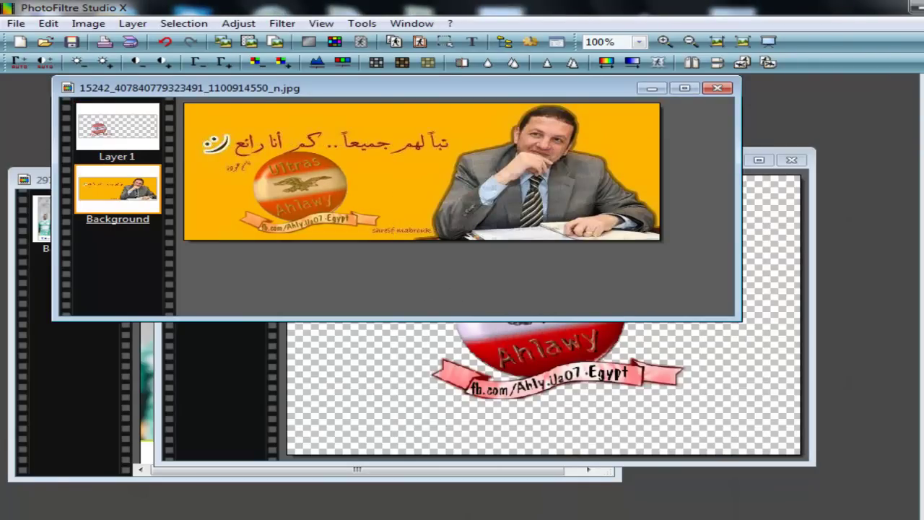
# Switch to Notepad and add the line "تمام كده زى الفل وبعد ما نعمل كده نشير فى البدج بتاعنا بكل بساطته".
pyautogui.hotkey('alt', 'Tab')
pyautogui.press('Return')
pyautogui.press('Return')
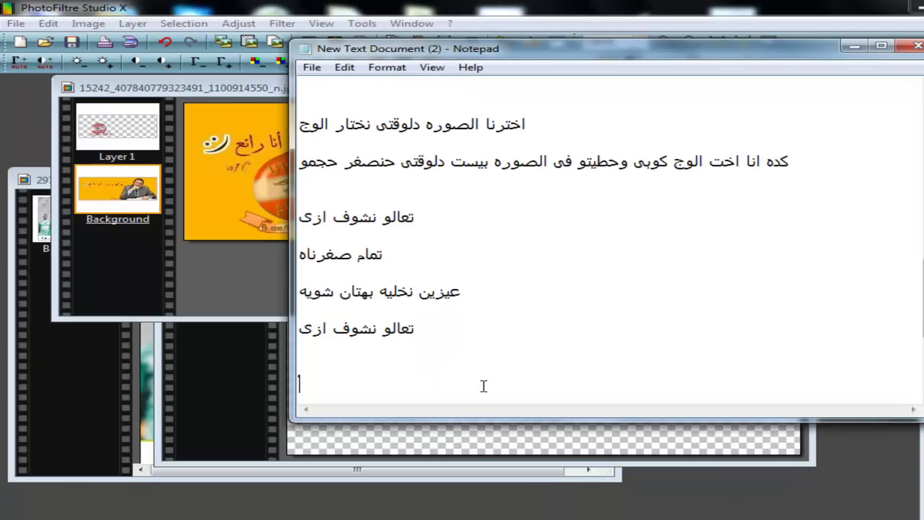
pyautogui.write('تمام كده ')
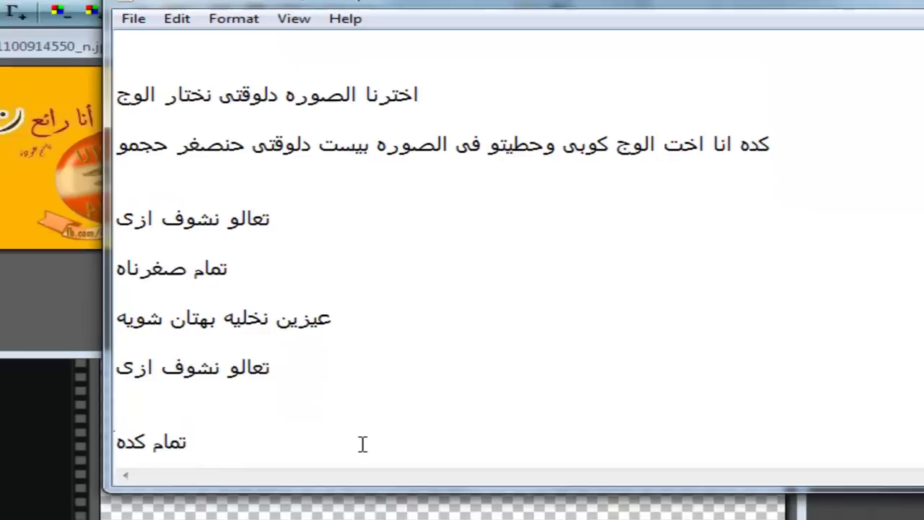
pyautogui.write('زى الفل وبعد ما نعمل لكده نشير فى البد')
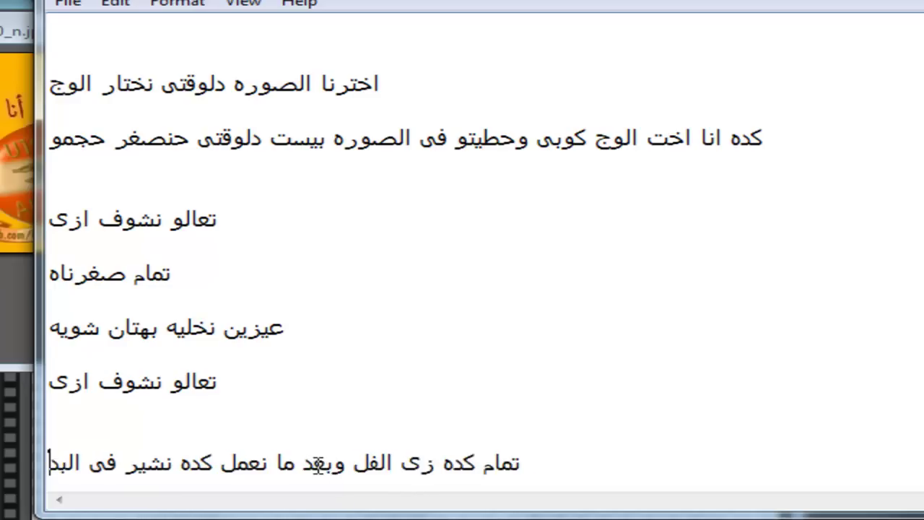
pyautogui.write('ج بتاع')
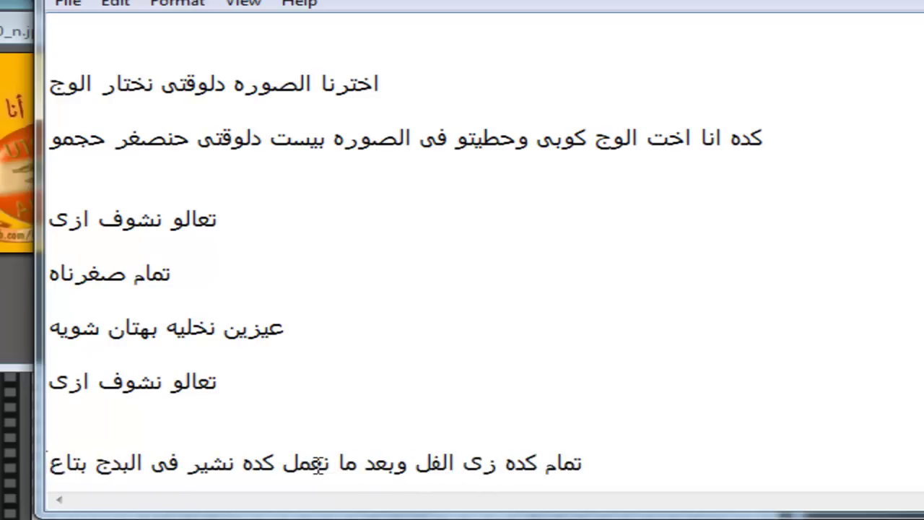
pyautogui.write('نا بكل بساطته')
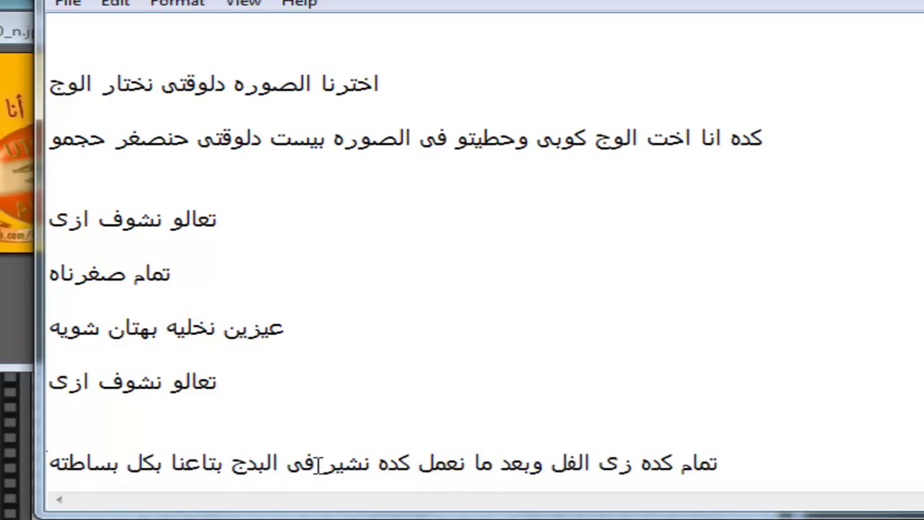
# Add the lines "فى كمان مع الوج تروح واخد" and "ديت كوبى وتحطها زى ما حعمل" below a blank line in the note.
pyautogui.press('Return')
pyautogui.press('Return')
pyautogui.write('فى كمان مع')
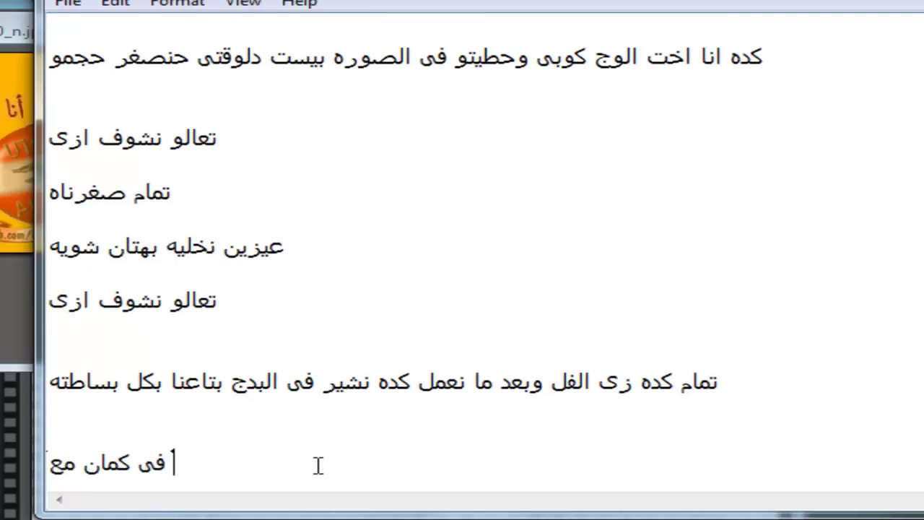
pyautogui.write(' الوج ترو')
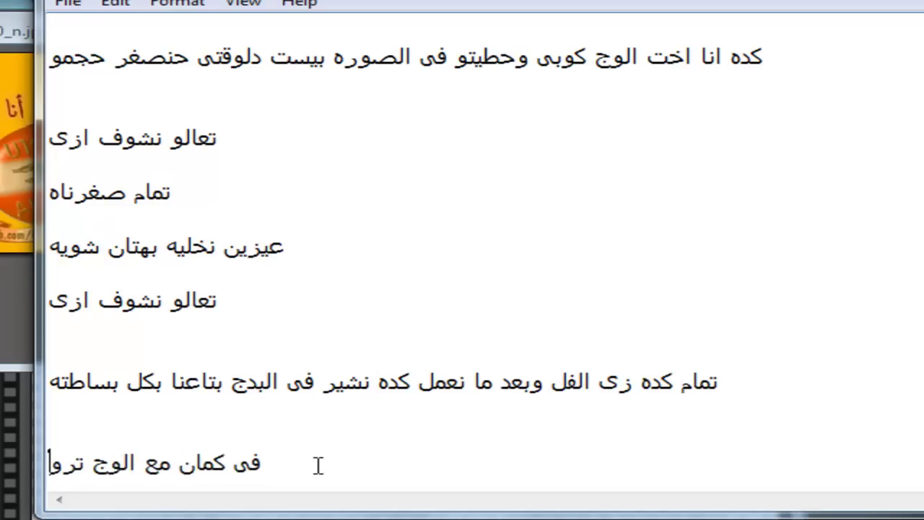
pyautogui.write('ح واخد')
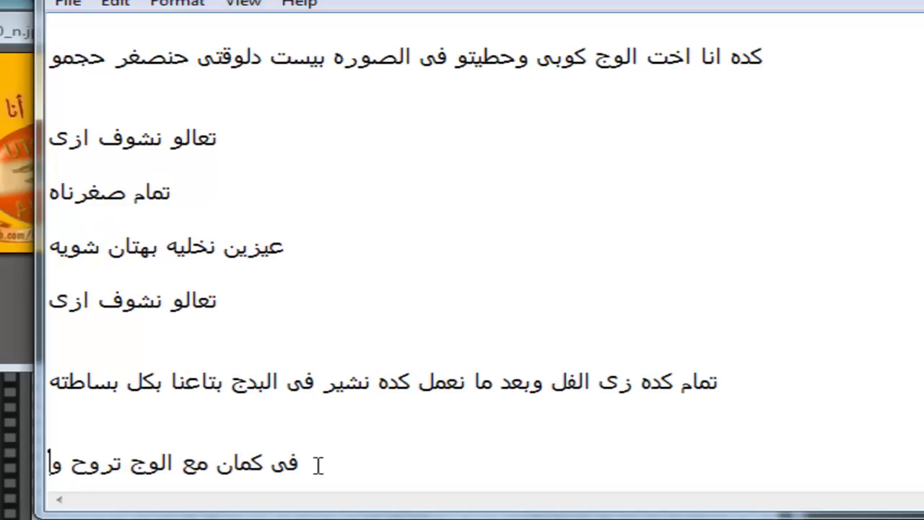
pyautogui.press('Return')
pyautogui.write('ديت كوبى وتحطها زى ما حج')
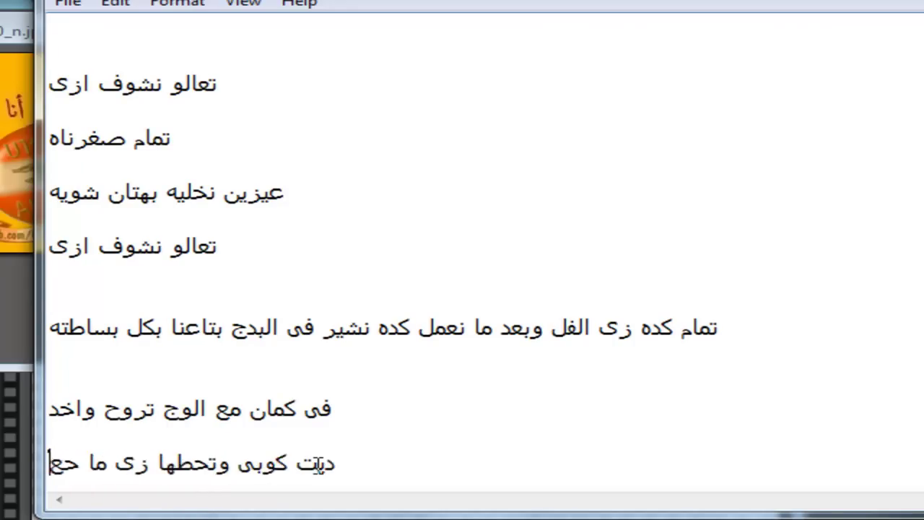
pyautogui.write('مل')
pyautogui.press('Return')
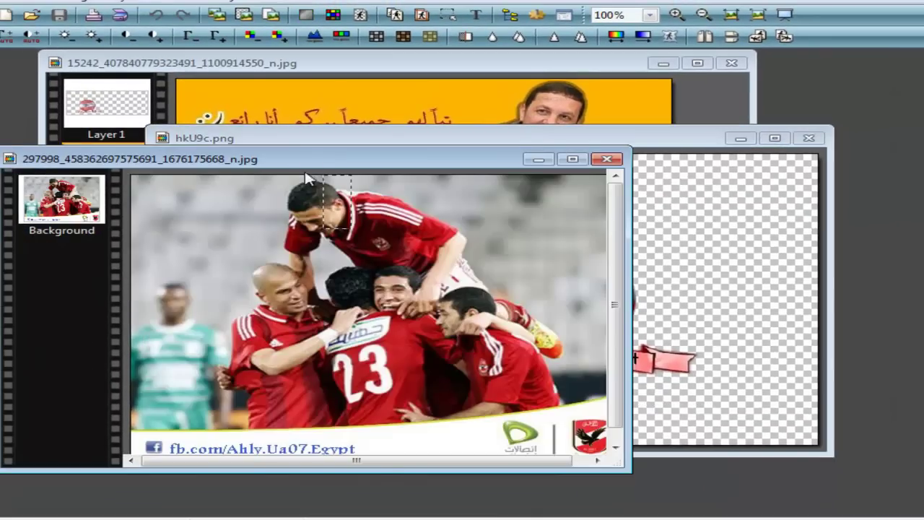
# Move and enlarge the footballers' picture window to fit the whole image, and minimize Windows Media Player.
pyautogui.moveTo(306, 172); pyautogui.dragTo(351, 132)
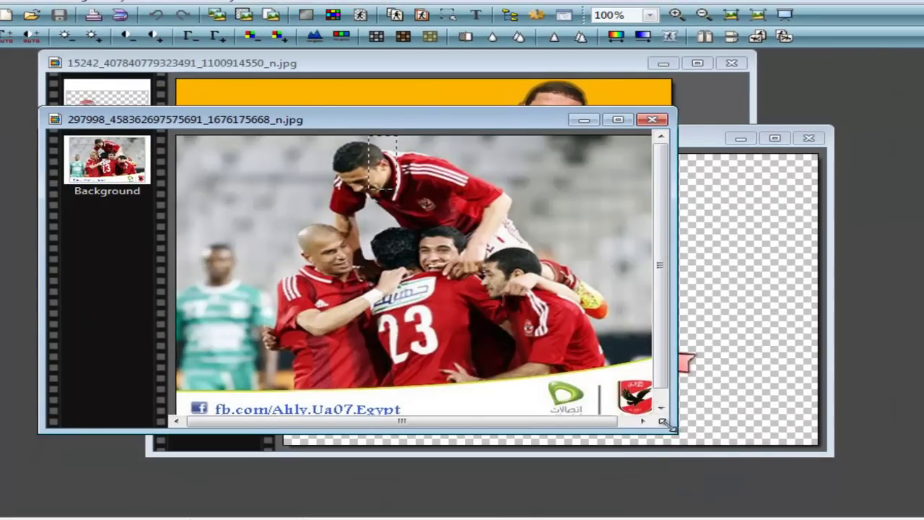
pyautogui.moveTo(673, 430); pyautogui.dragTo(747, 465)
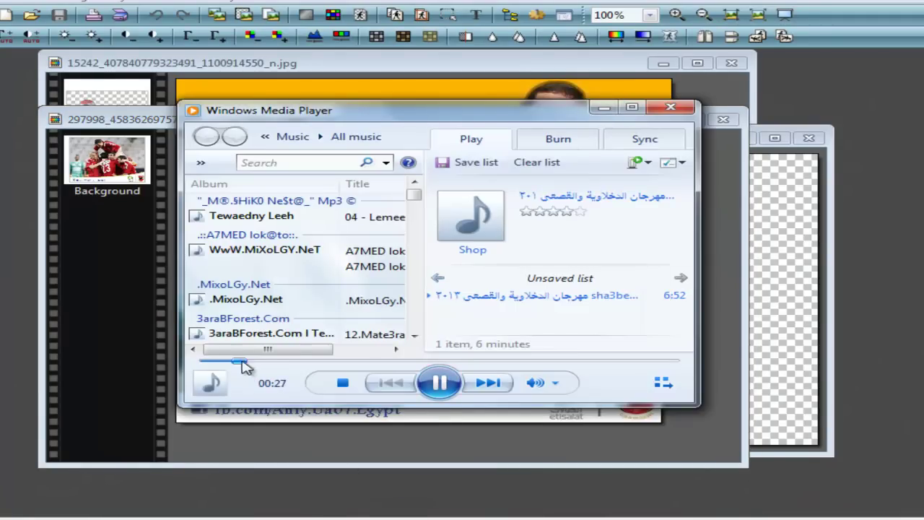
pyautogui.click(604, 108)
# Select a rectangle around the fb.com/Ahly.Ua07.Egypt line and its Facebook icon in the footballers' picture and copy it.
pyautogui.moveTo(411, 399); pyautogui.dragTo(382, 414)
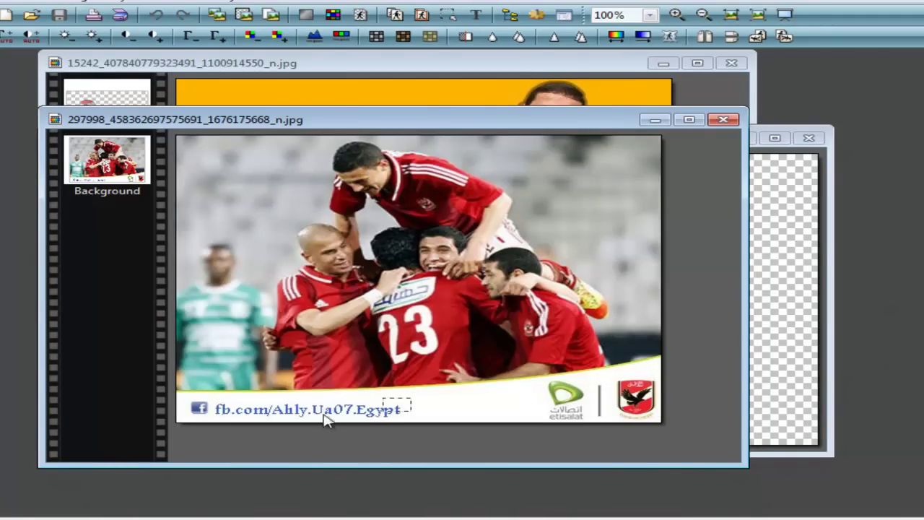
pyautogui.moveTo(190, 401); pyautogui.dragTo(401, 419)
pyautogui.hotkey('ctrl', 'c')
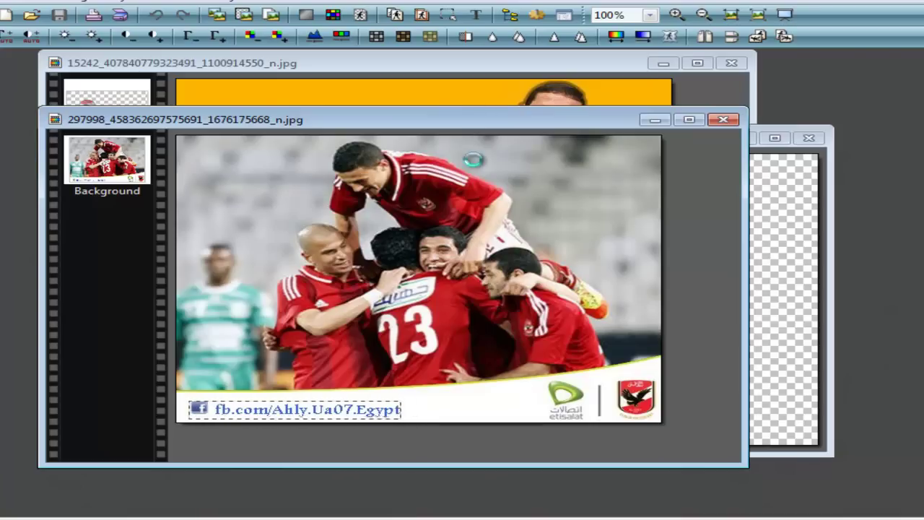
# Paste the copied line into the yellow banner as a layer at its bottom-left corner and shift the logo layer slightly left.
pyautogui.click(502, 68)
pyautogui.hotkey('ctrl', 'v')
pyautogui.moveTo(388, 151); pyautogui.dragTo(248, 219)
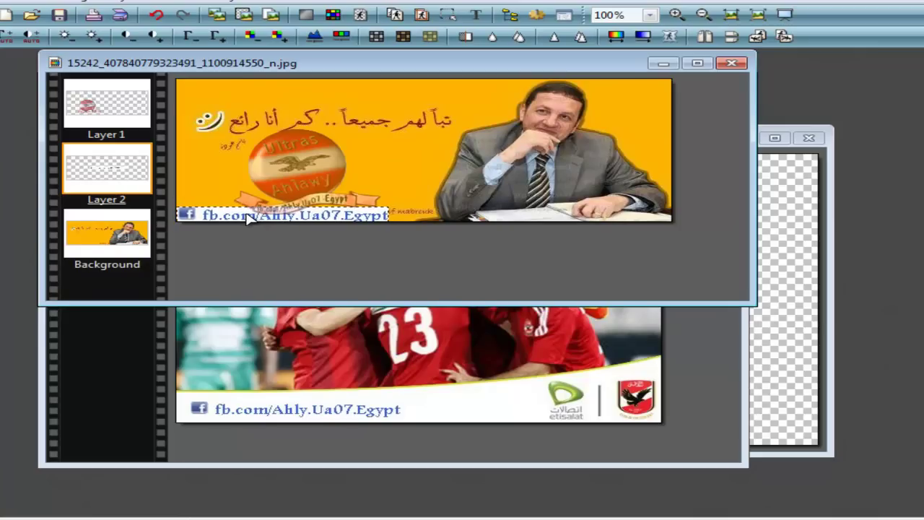
pyautogui.moveTo(297, 161); pyautogui.dragTo(265, 164)
pyautogui.click(459, 272)
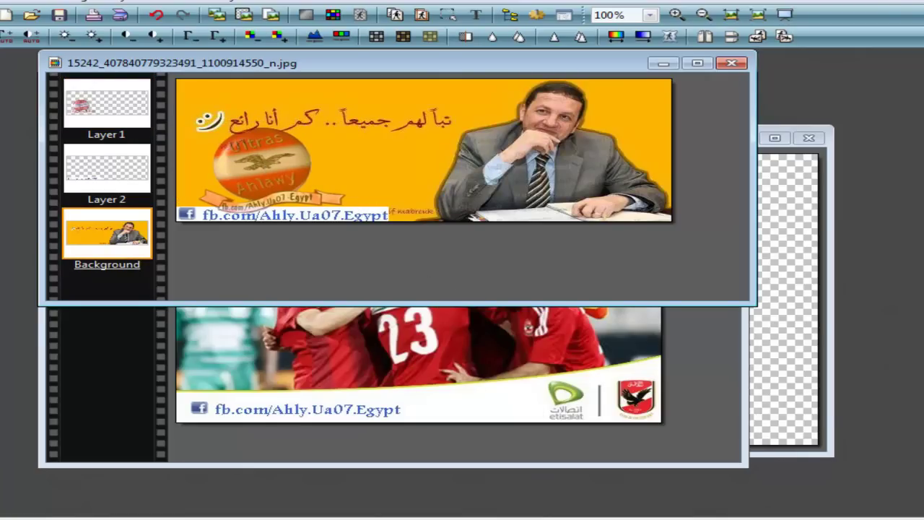
# Switch to Notepad and add the line "او اتعاملو بقى حرفعلكو الوج" after blank space, followed by empty lines.
pyautogui.hotkey('alt', 'Tab')
pyautogui.press('Return')
pyautogui.press('Return')
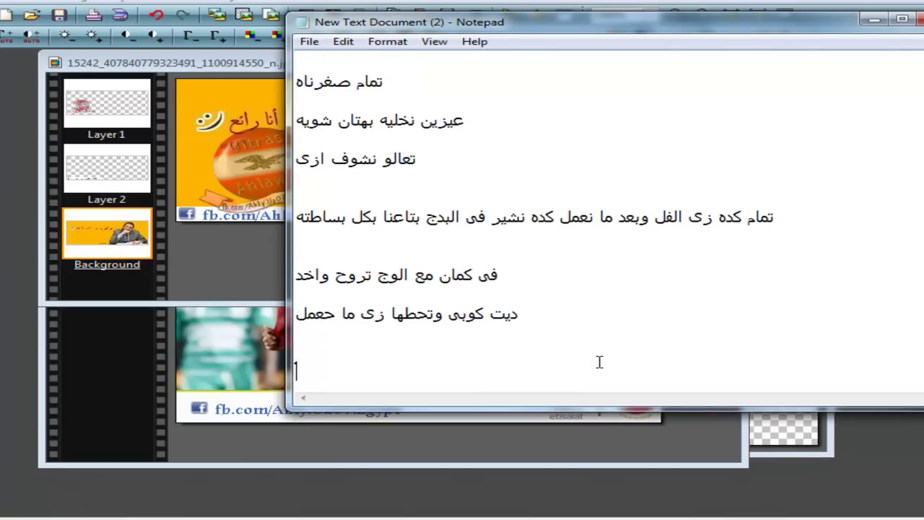
pyautogui.write('او اتعاملو بق')
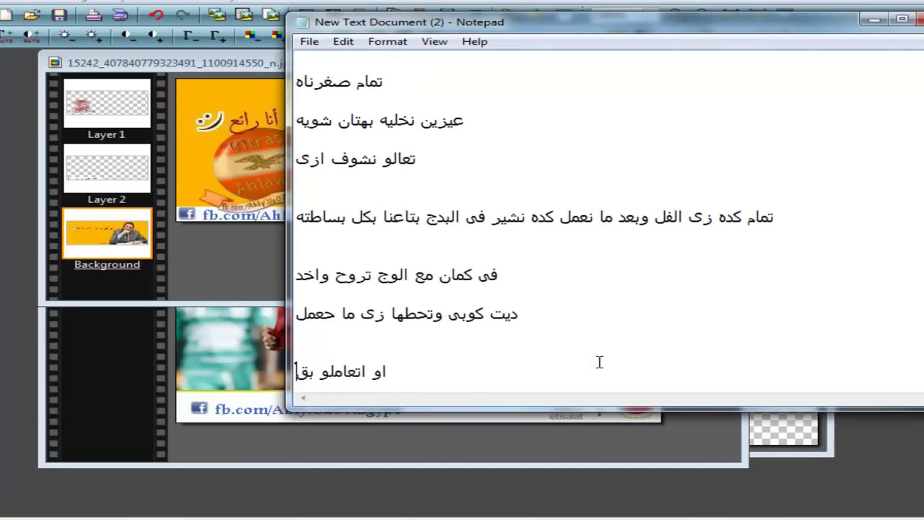
pyautogui.write('ى حرفعلكو ')
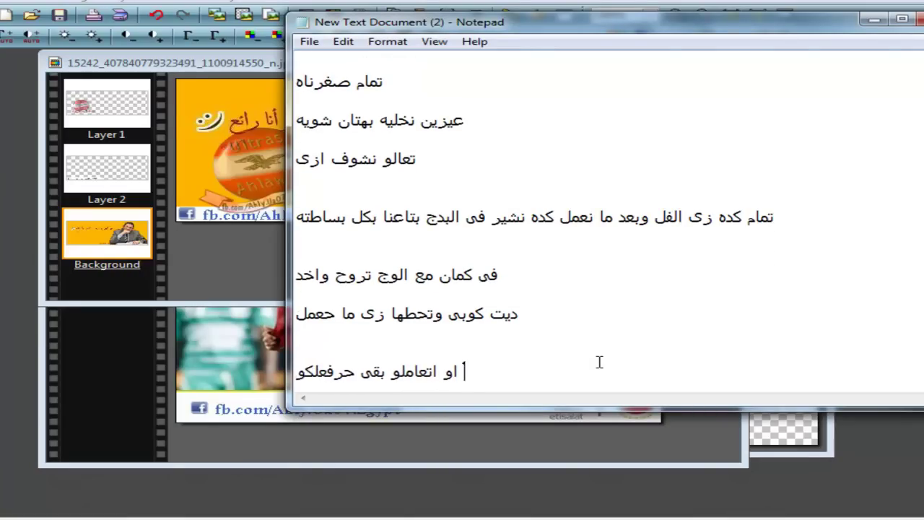
pyautogui.write('الوج')
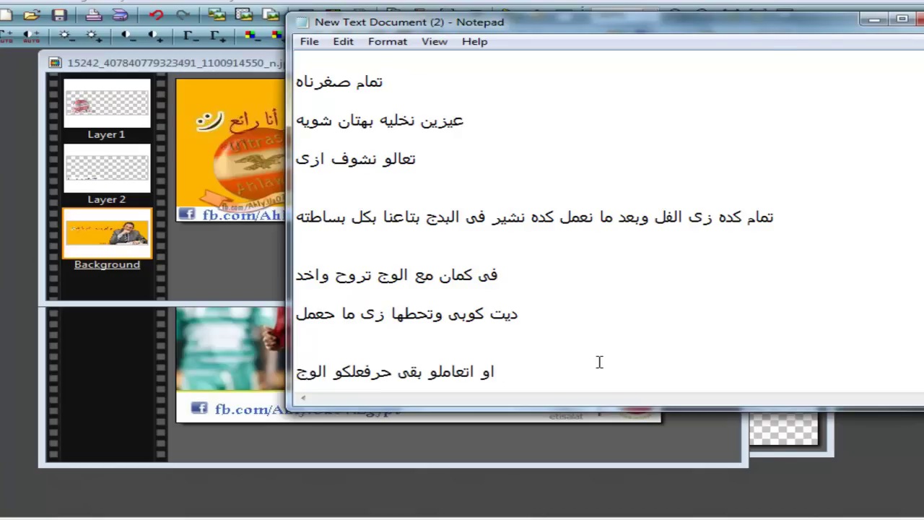
pyautogui.press('Return')
pyautogui.press('Return')
pyautogui.press('Return')
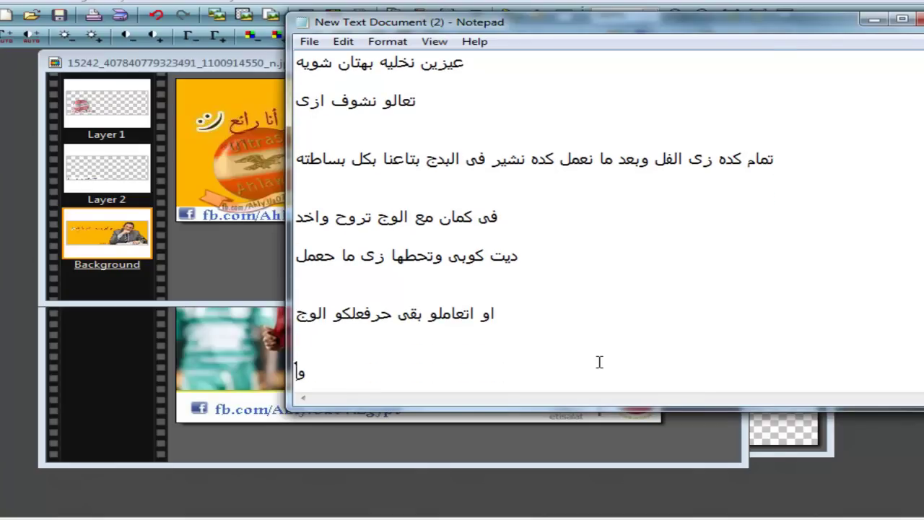
# Add the line "وكده البدج يتشهر بطريقه كبيره" to the note, followed by empty lines.
pyautogui.write('وكده البدج يتش')
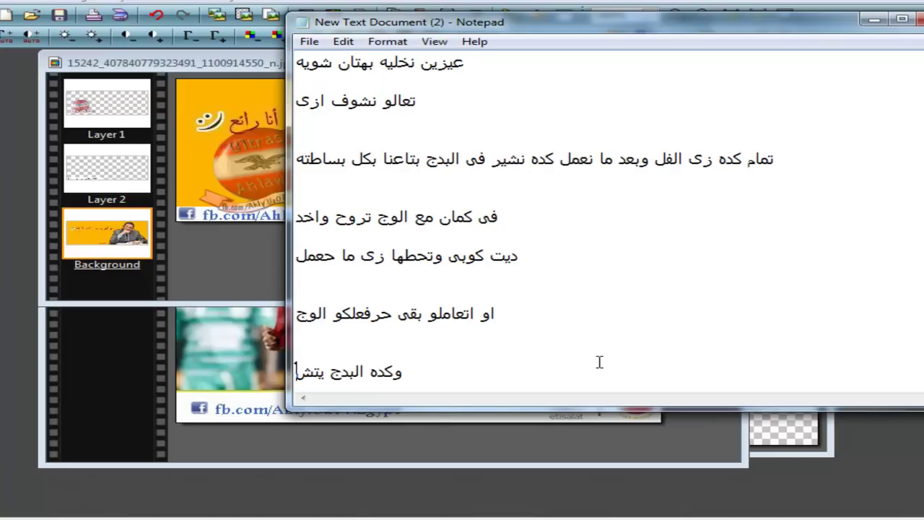
pyautogui.write('هر ')
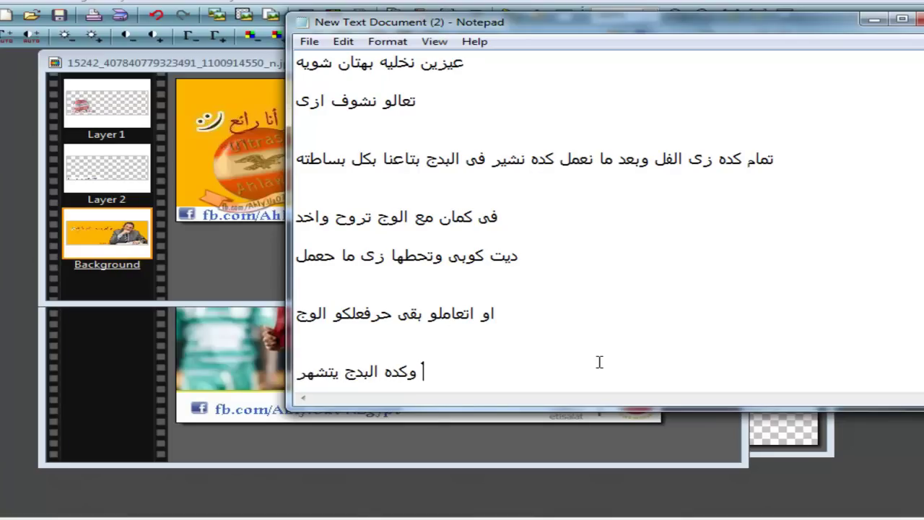
pyautogui.write('بطريقه كبيره')
pyautogui.press('Return')
pyautogui.press('Return')
pyautogui.press('Return')
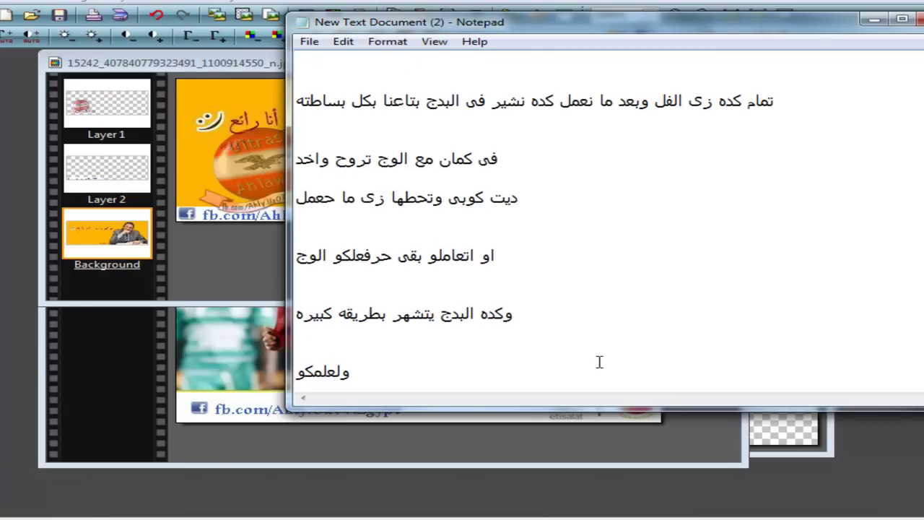
# Add the line "ولعلمكو بدج أسحبى اتشهر بسبب الوج وانو الى بيعمل الصور" to the note, followed by blank space.
pyautogui.write('ولعلمكو بدج أ')
pyautogui.press('BackSpace')
pyautogui.press('BackSpace')
pyautogui.write('أسحبى اتشهر ب')
pyautogui.press('BackSpace')
pyautogui.press('BackSpace')
pyautogui.write('بسبب الوج وانو الى بيعمل الصورهع')
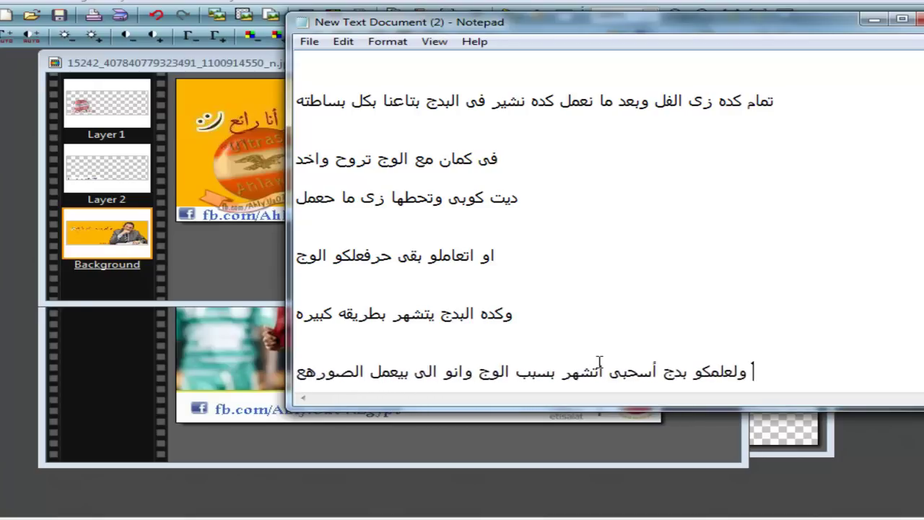
pyautogui.press('BackSpace')
pyautogui.press('BackSpace')
pyautogui.press('Return')
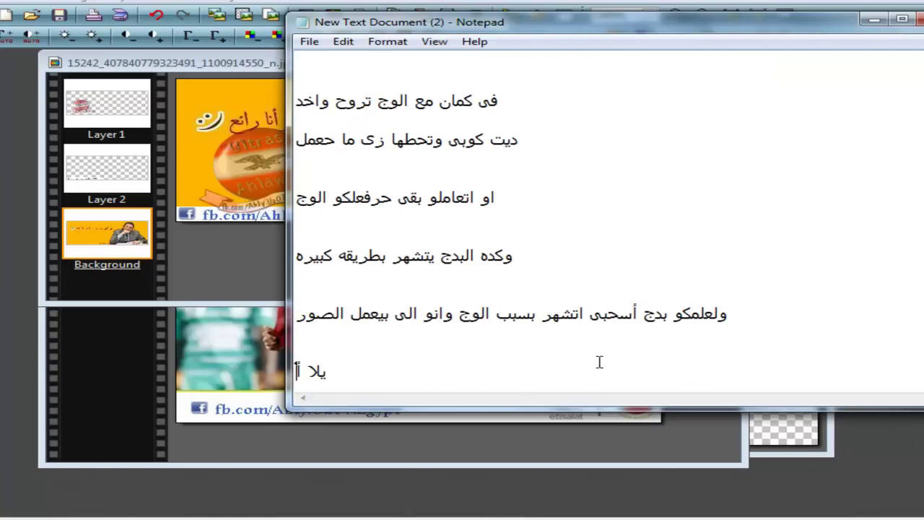
# Add the line "يلا ألسلام عليكو والى مفهمش حاجه يقلى اوضحالو" to the note, followed by empty lines.
pyautogui.write('يلا ألسلام عليكو')
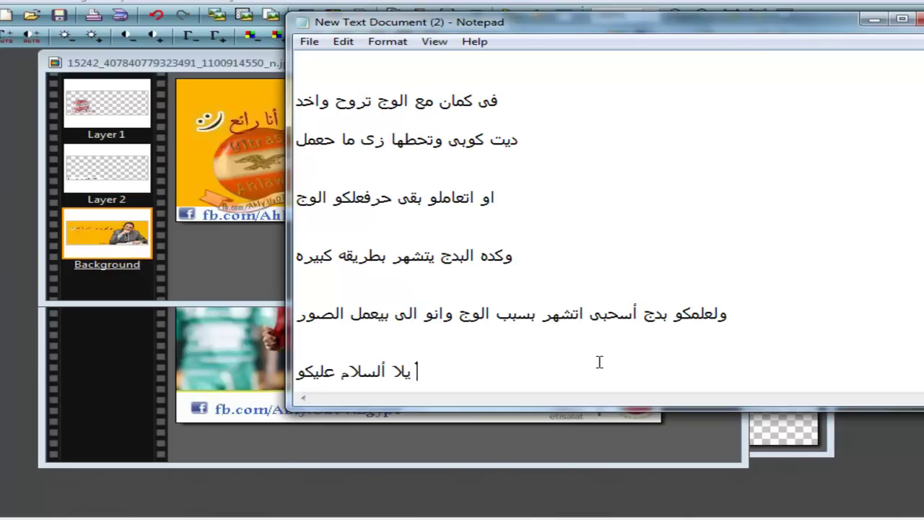
pyautogui.write(' والى جفهمش حاجه يقل')
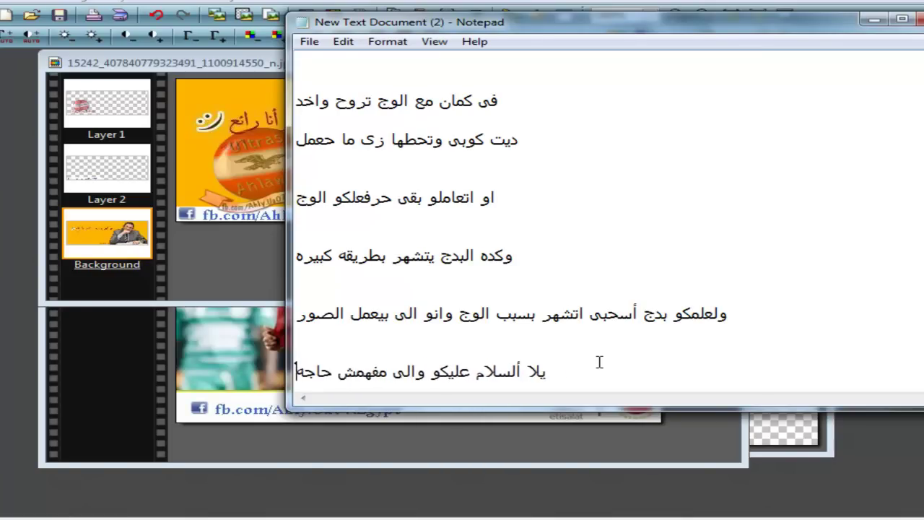
pyautogui.write('ى او')
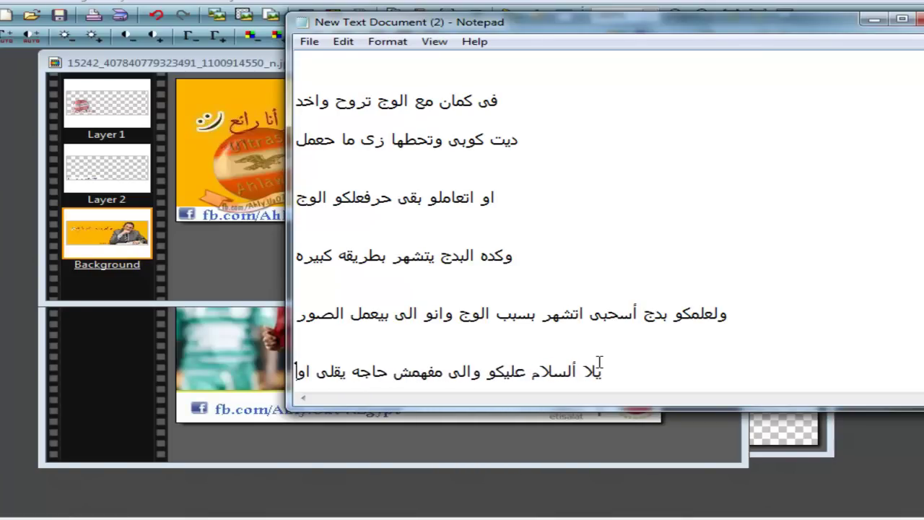
pyautogui.write('ضحالو')
pyautogui.press('Return')
pyautogui.press('Return')
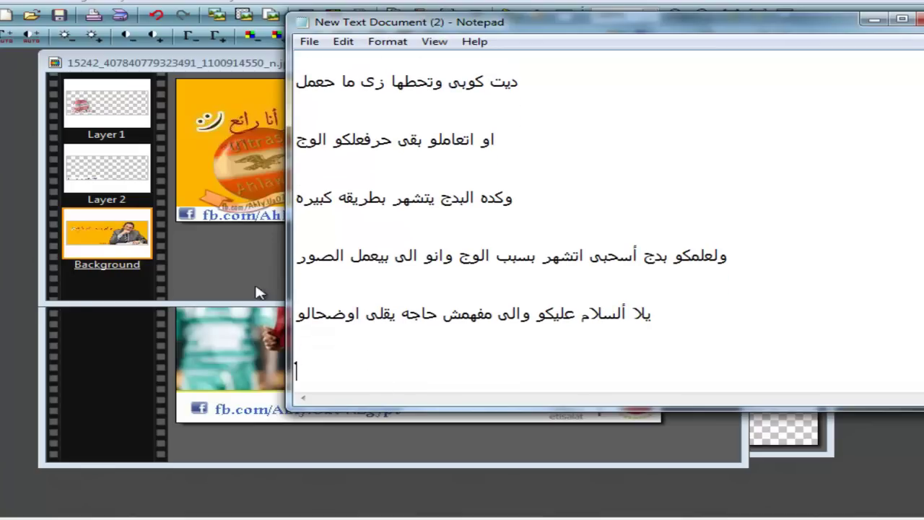
# Check the footballers' picture, return to Notepad and add "اةةةة" and "بعد ما تخلص وضيف الوج تعمل كده علشان تسيف" on separate lines.
pyautogui.click(227, 391)
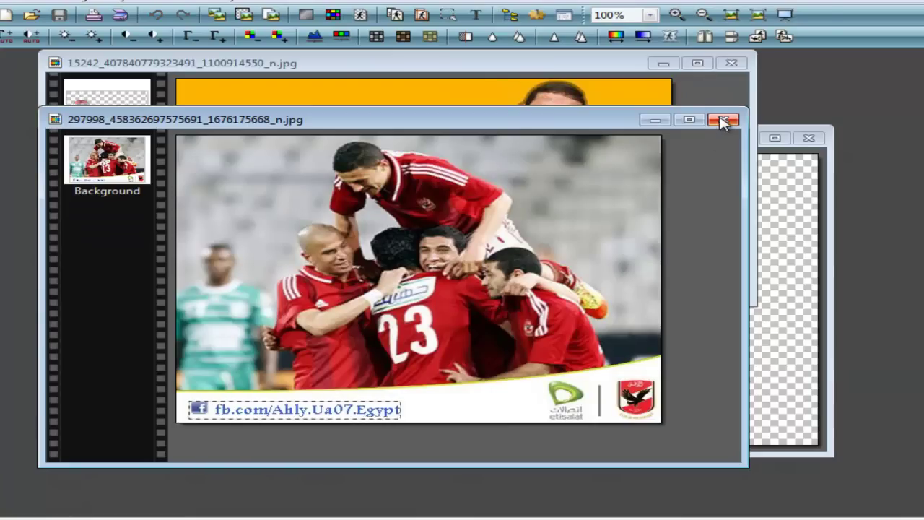
pyautogui.hotkey('alt', 'Tab')
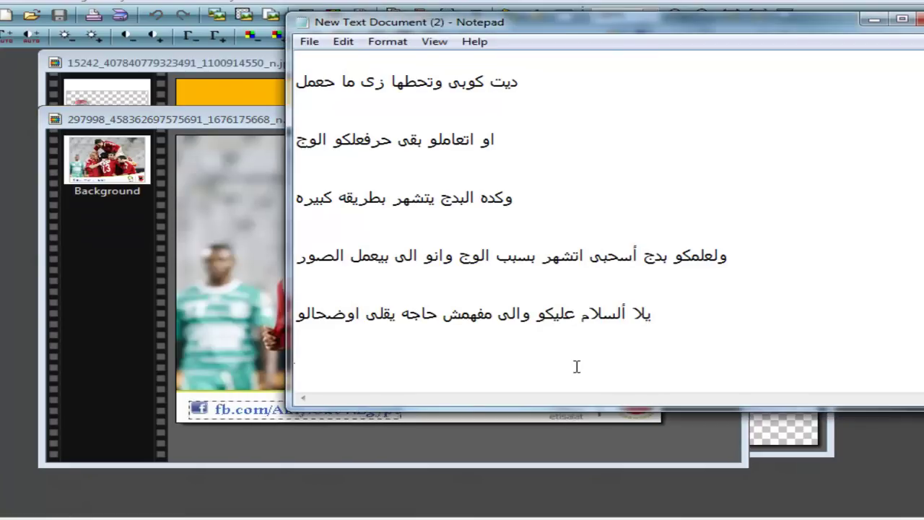
pyautogui.write('اةةةة')
pyautogui.press('Return')
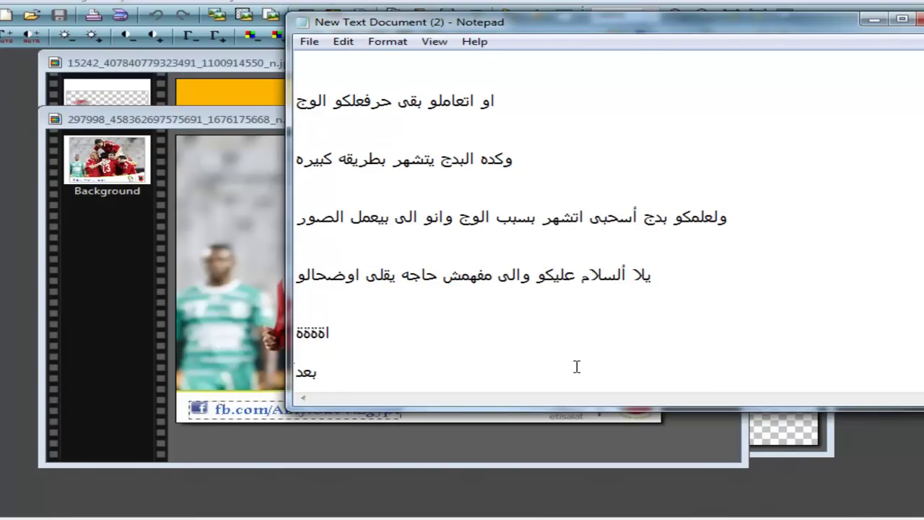
pyautogui.write('بعد ما تخلص')
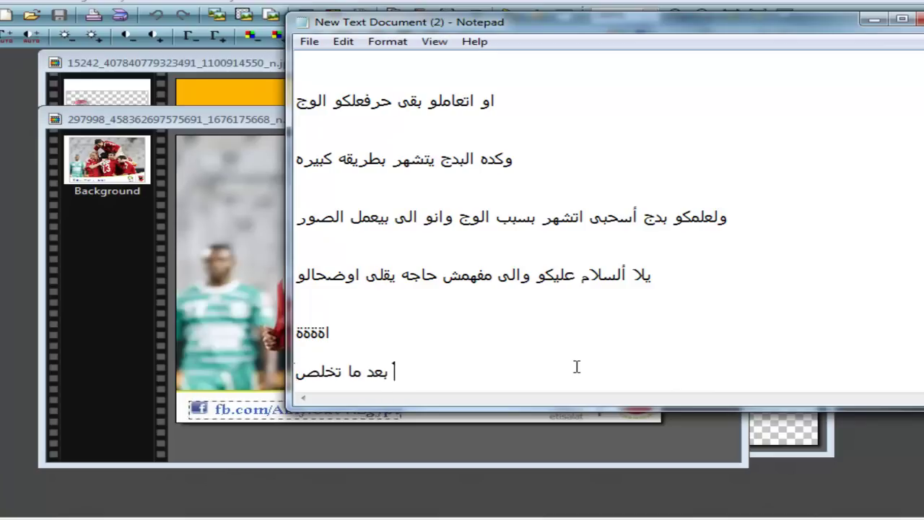
pyautogui.write(' وضيف الوج')
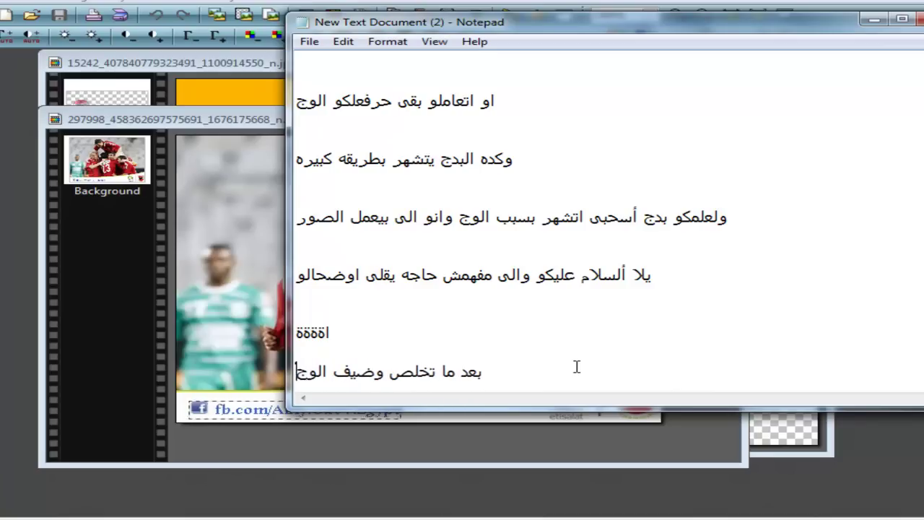
pyautogui.write(' تعمل كده علشان')
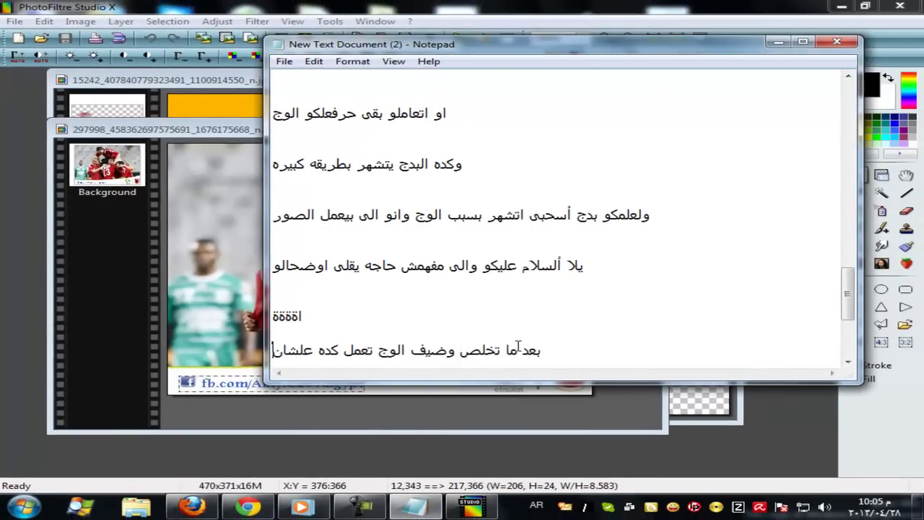
pyautogui.write(' تسيف')
pyautogui.press('Return')
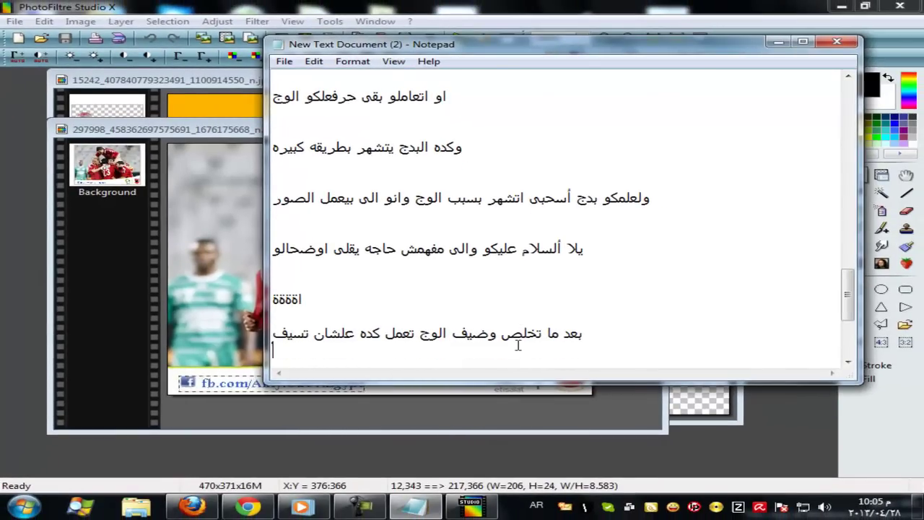
# Switch to PhotoFiltre Studio X and close the yellow banner, saving it without layers as a Standard JPEG at compression 90.
pyautogui.click(112, 192)
pyautogui.click(182, 87)
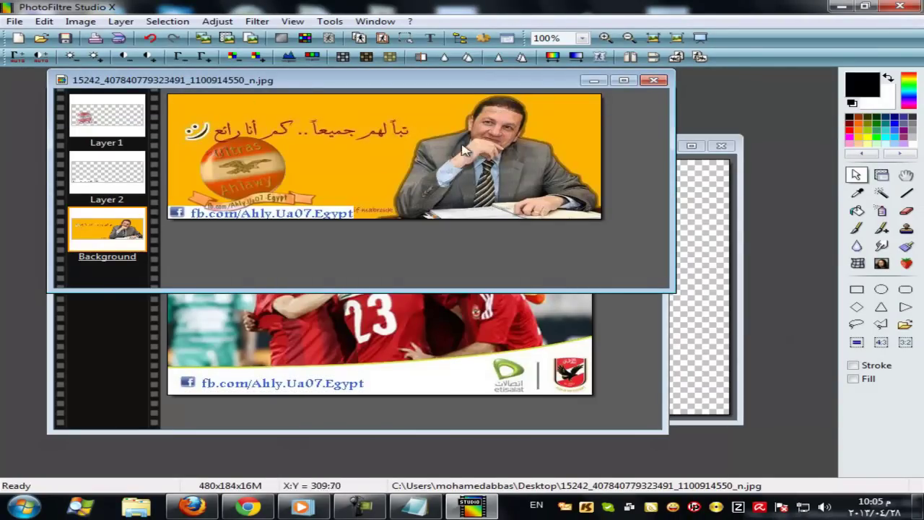
pyautogui.click(654, 81)
pyautogui.click(470, 291)
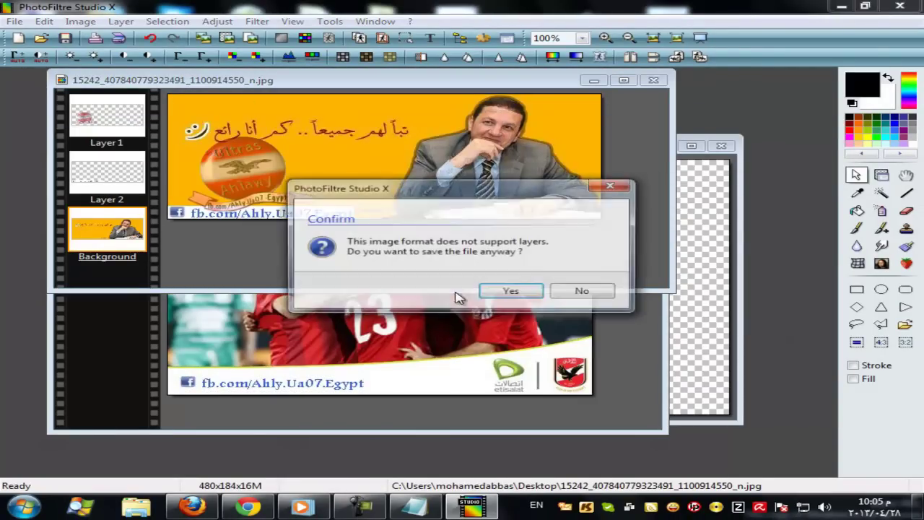
pyautogui.click(504, 291)
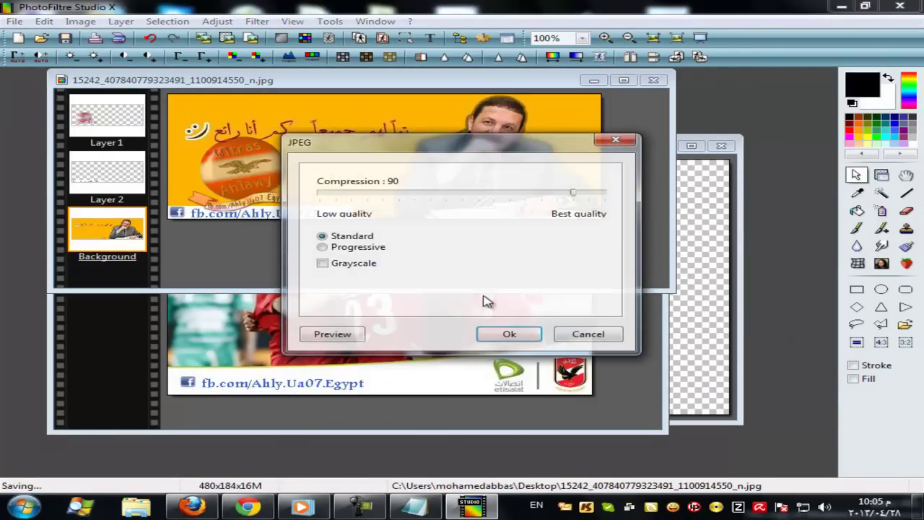
pyautogui.click(509, 335)
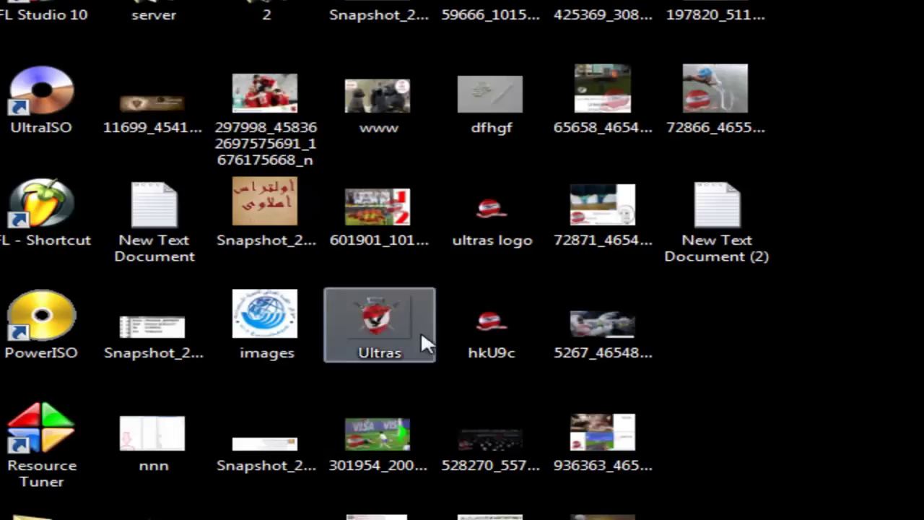
# Open the saved yellow banner from the desktop in Windows Photo Viewer, inspect the logo and page-address line, and close it.
pyautogui.doubleClick(422, 336)
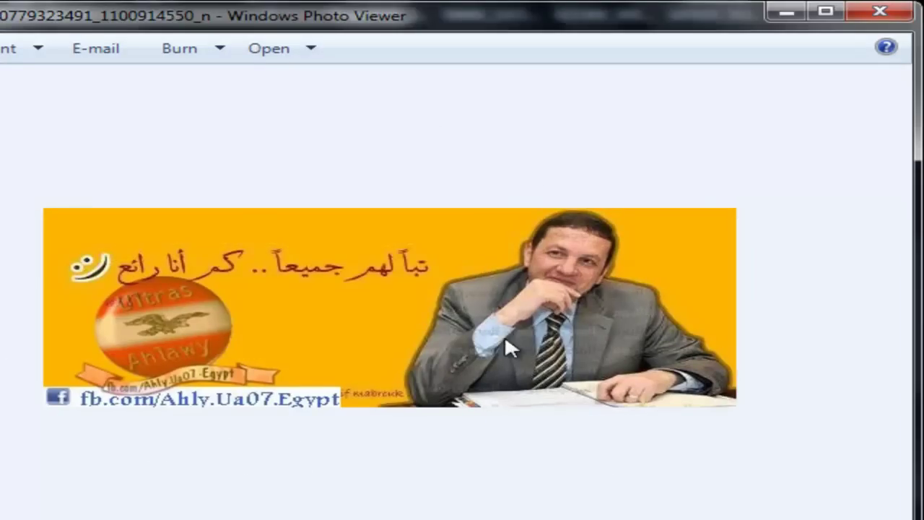
pyautogui.scroll(2, 496, 313)
pyautogui.scroll(-2, 289, 270)
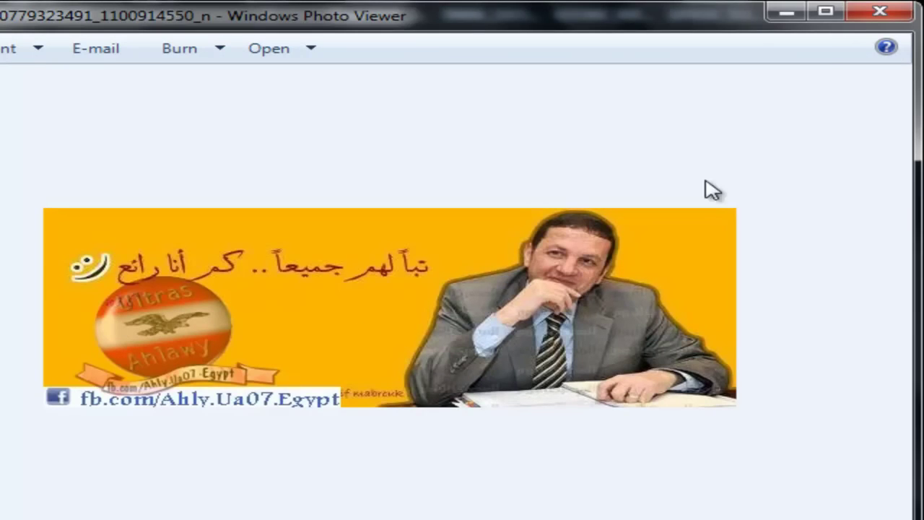
pyautogui.click(887, 13)
# View four other desktop pictures bearing the Ultras Ahlawy logo: the game scene, water bottle, childhood memories and football teams, closing each one.
pyautogui.doubleClick(636, 108)
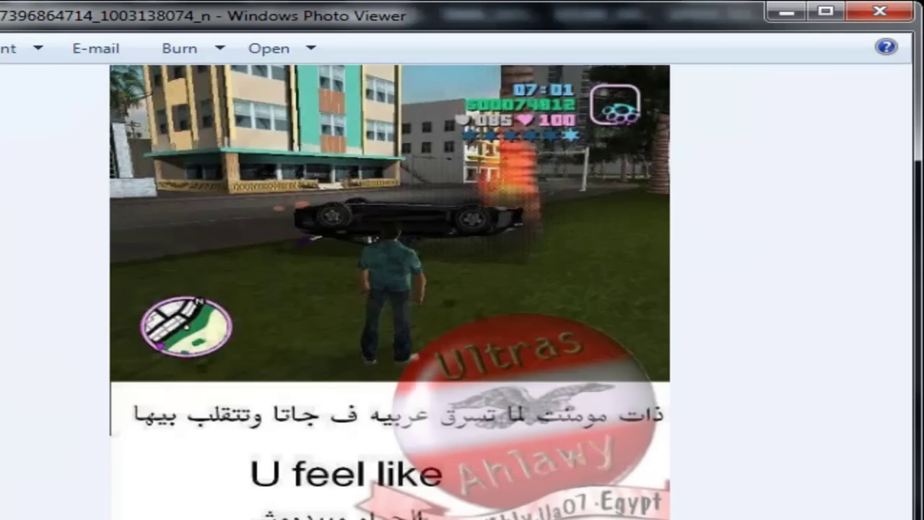
pyautogui.click(877, 10)
pyautogui.doubleClick(727, 108)
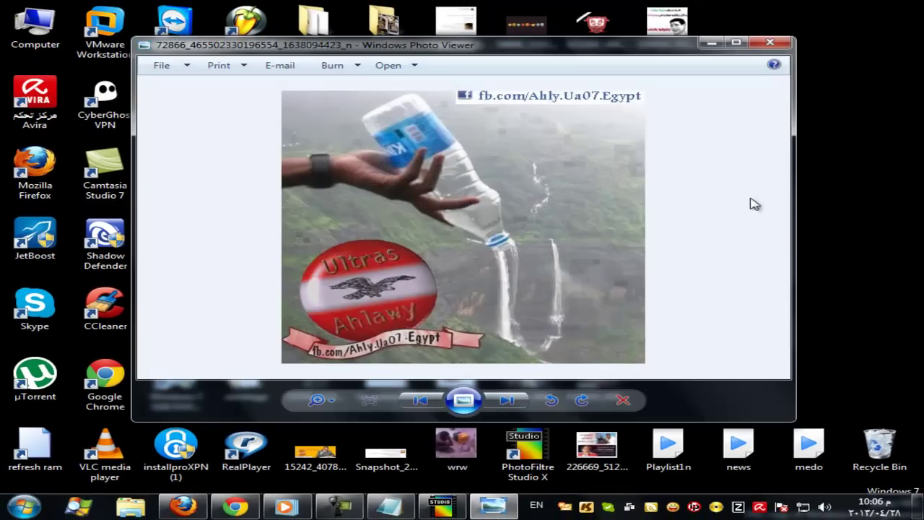
pyautogui.click(771, 43)
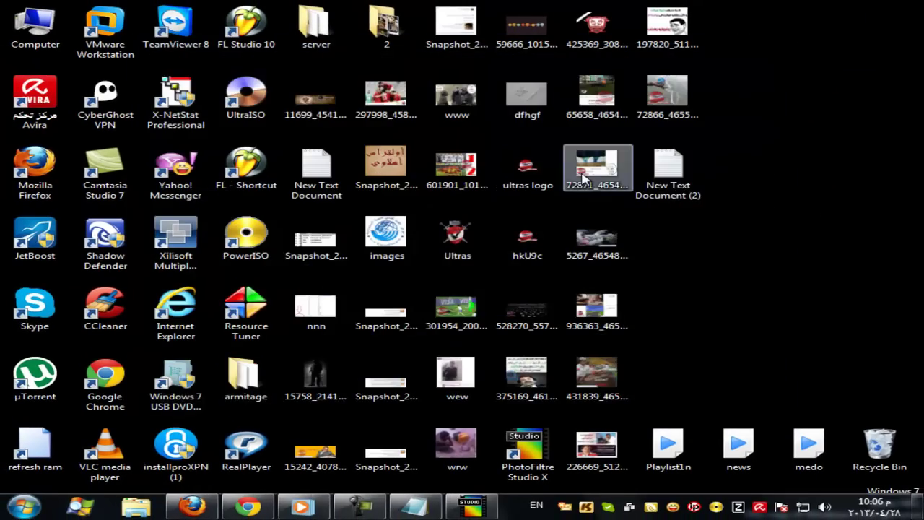
pyautogui.doubleClick(597, 166)
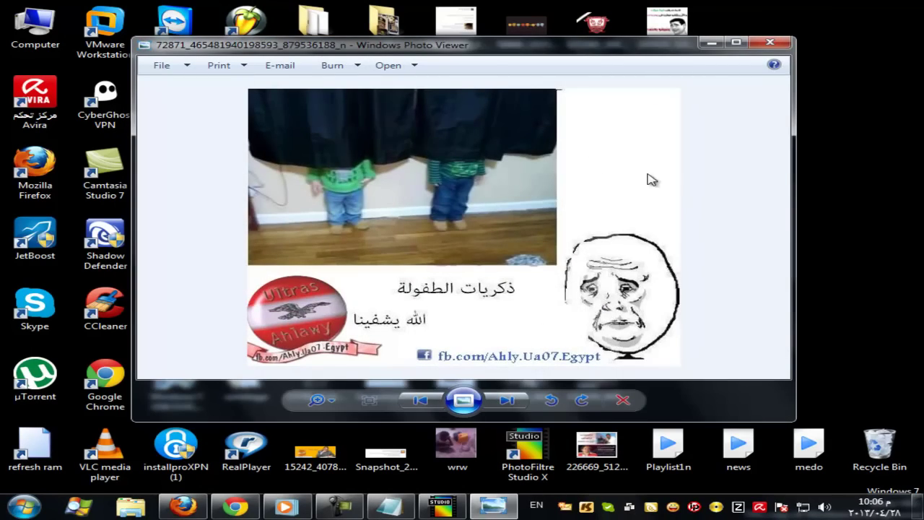
pyautogui.click(769, 44)
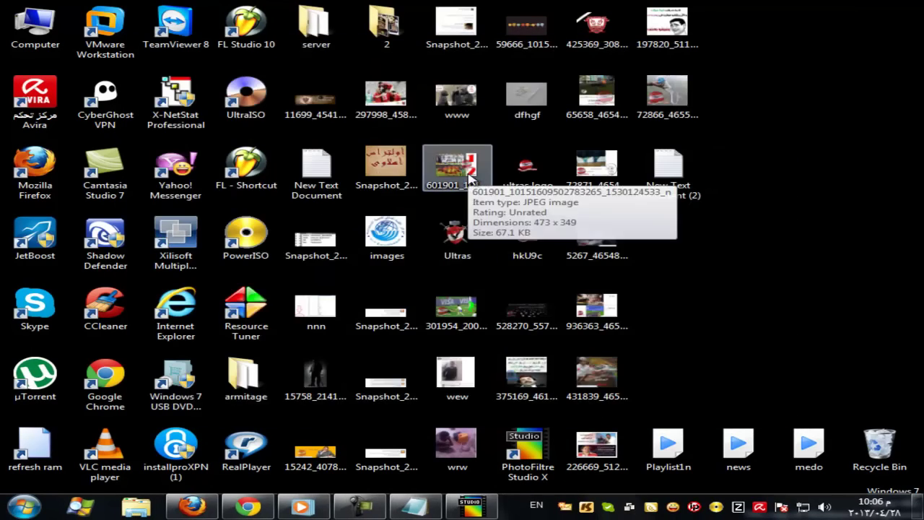
pyautogui.doubleClick(470, 172)
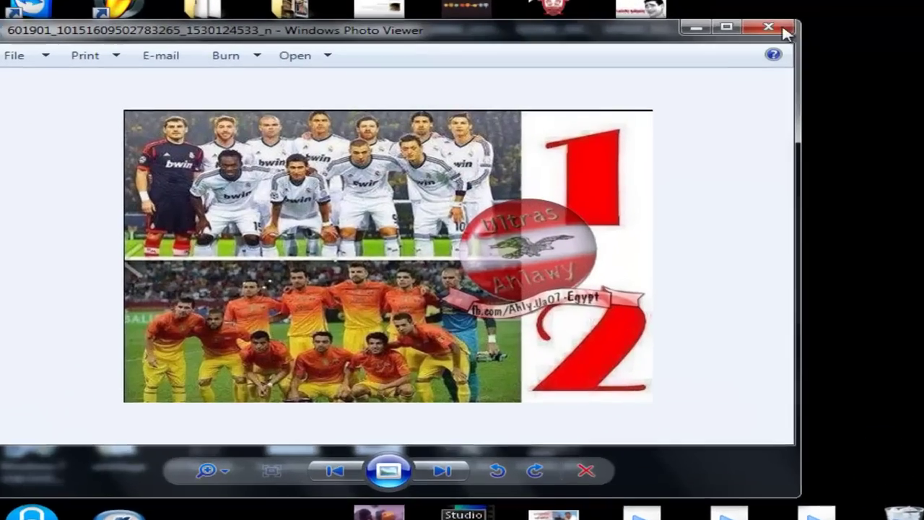
pyautogui.click(770, 44)
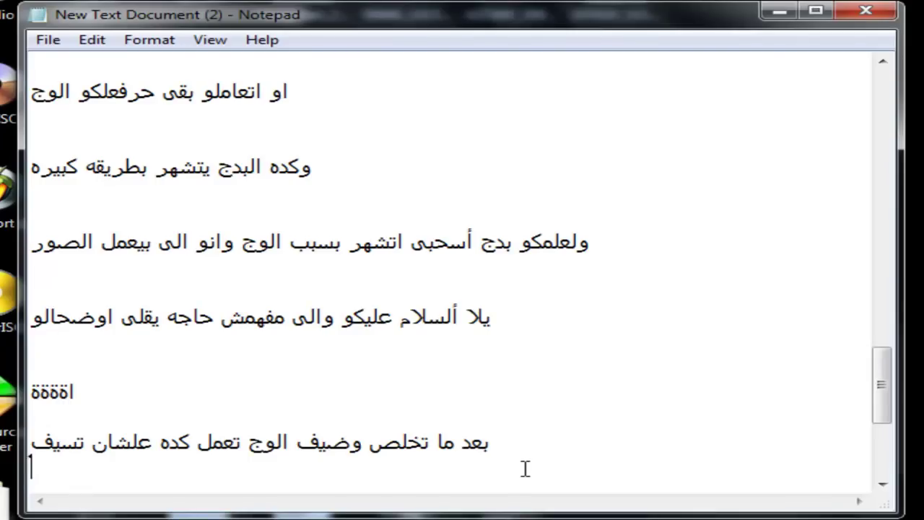
# Return to Notepad and add the closing line "كل الصور الى حتنزلها على البدج اعمل فيها كده يلا السلام عليكو".
pyautogui.write('كل الصور الى ح')
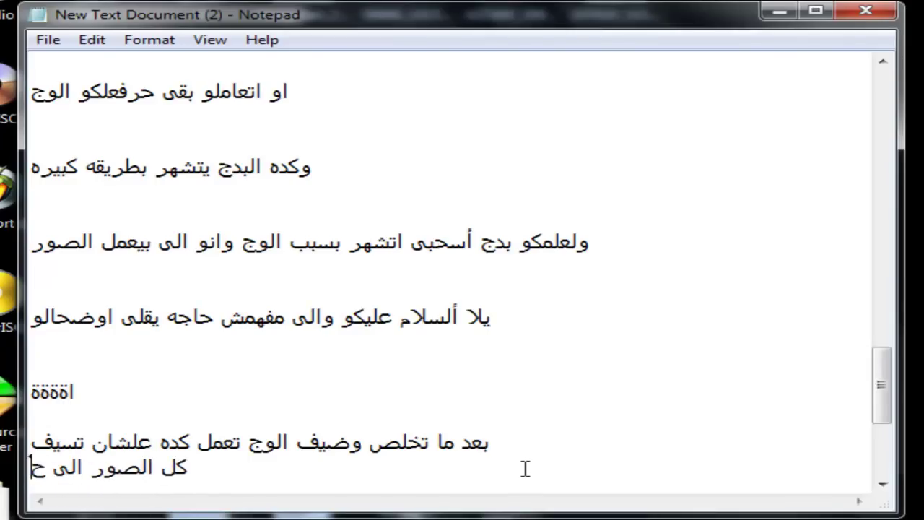
pyautogui.write('تنزلها على البدج')
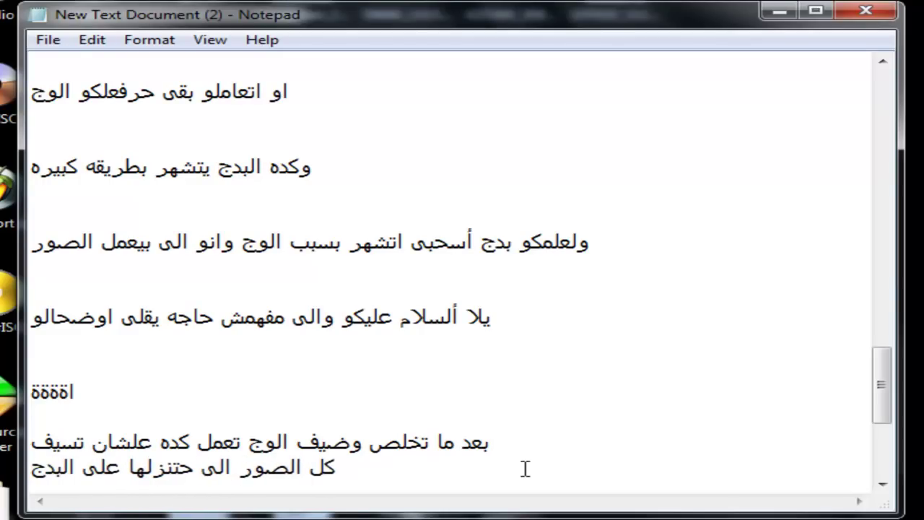
pyautogui.write(' اعمل فيها كده يلا')
pyautogui.write(' ألسلام ع')
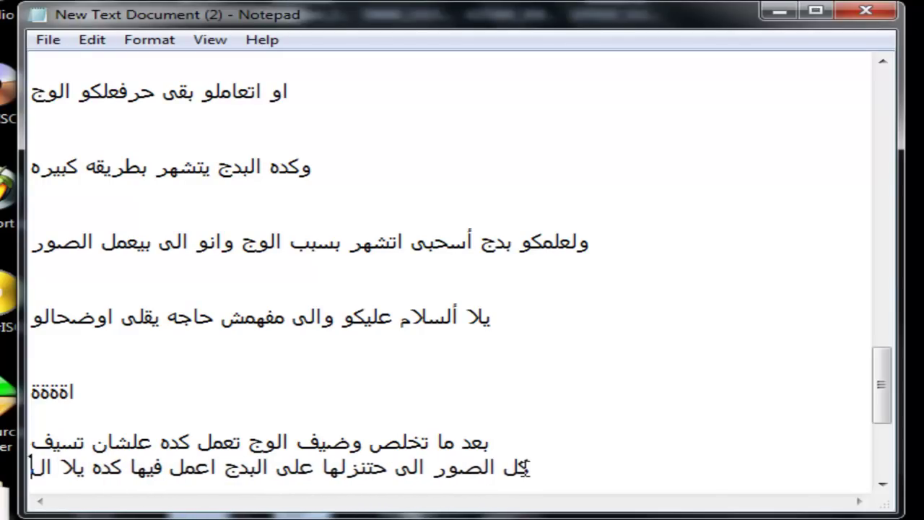
pyautogui.write('ليكو')
pyautogui.press('Return')
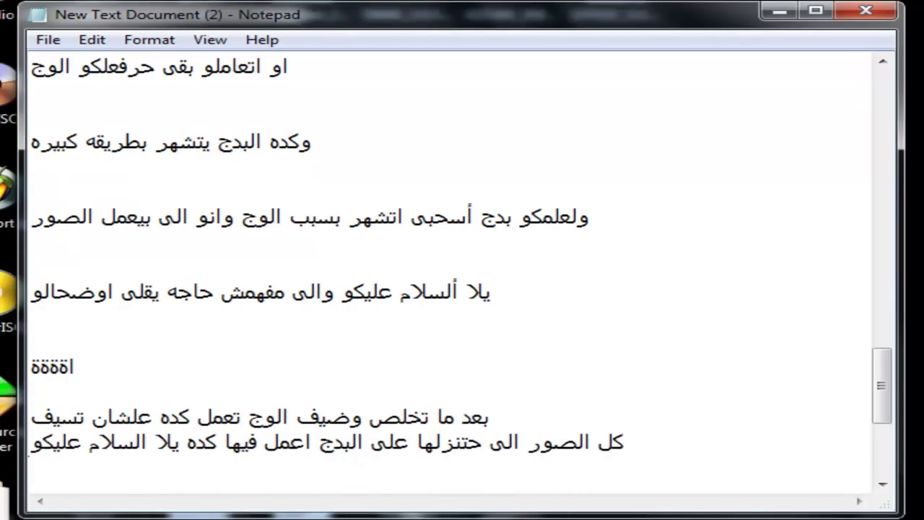